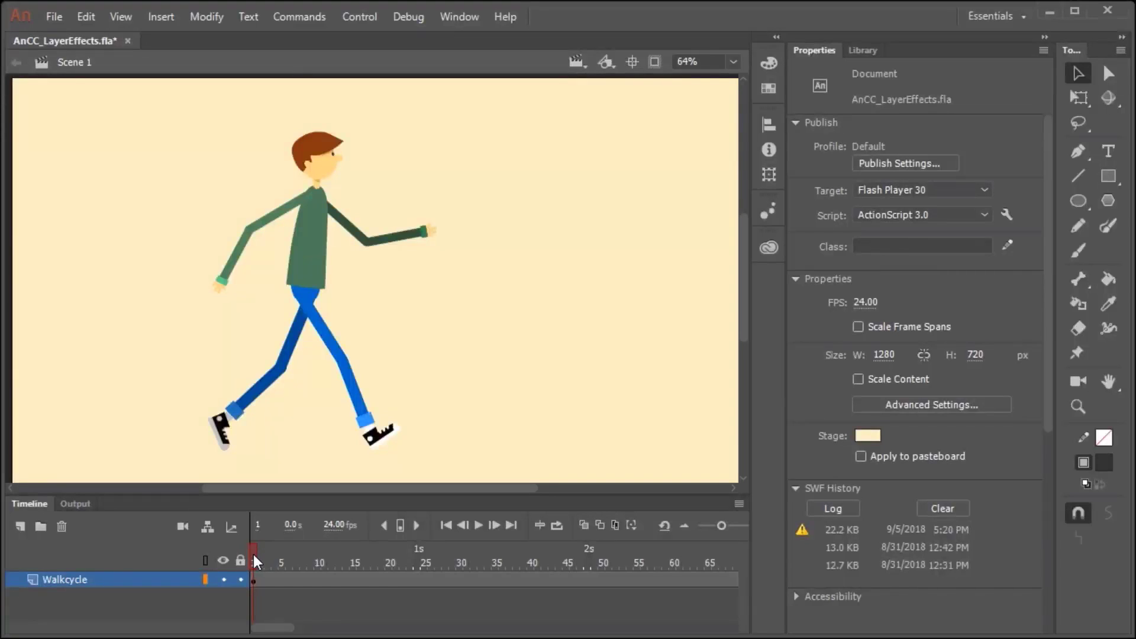
Preview the walk cycle by scrubbing along the timeline
mouse_move(251, 552)
left_mouse_down()
mouse_move(291, 555)
mouse_move(248, 560)
left_mouse_up()
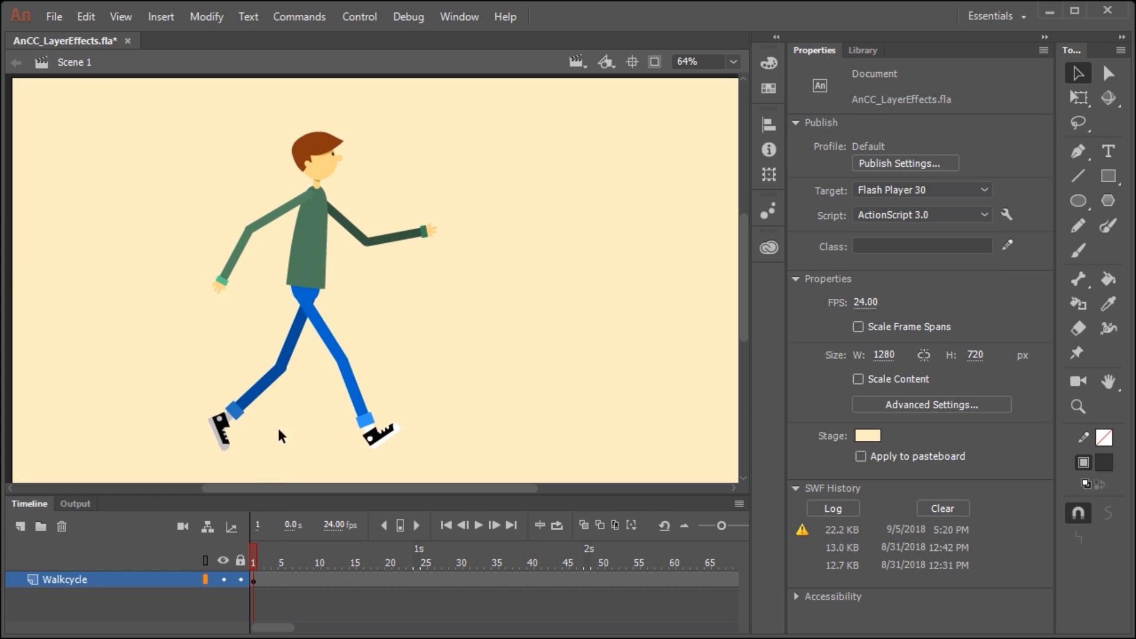
left_click(302, 268)
mouse_move(251, 553)
left_mouse_down()
mouse_move(431, 567)
mouse_move(563, 552)
mouse_move(253, 560)
left_mouse_up()
Duplicate the Walkcycle layer and rename the copy Walkcycle_Shadow
right_click(159, 577)
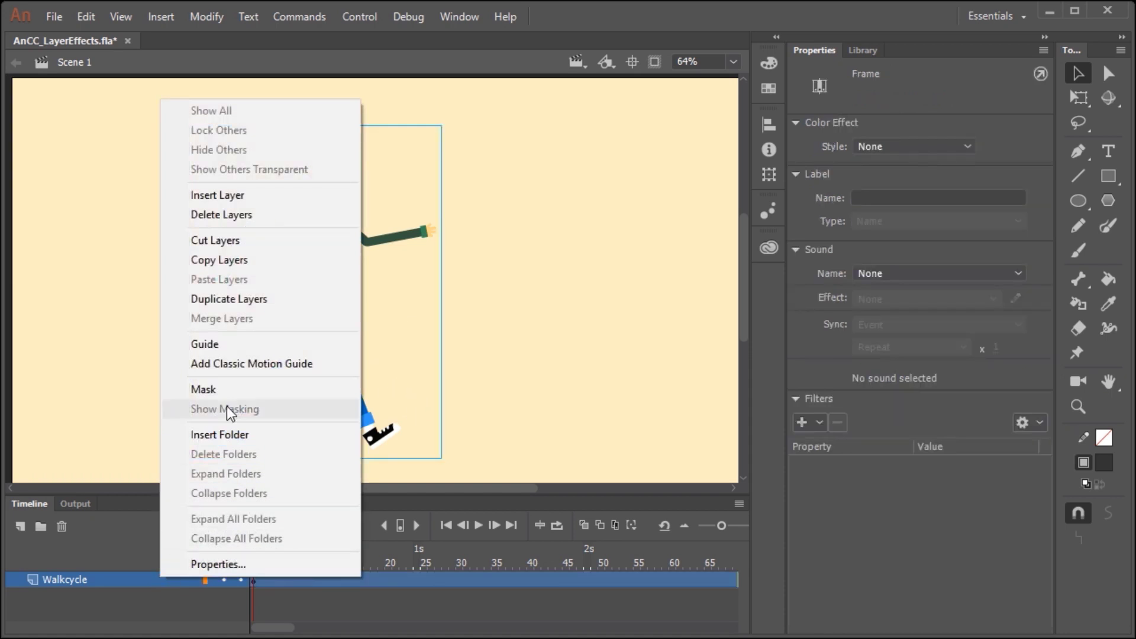
left_click(248, 297)
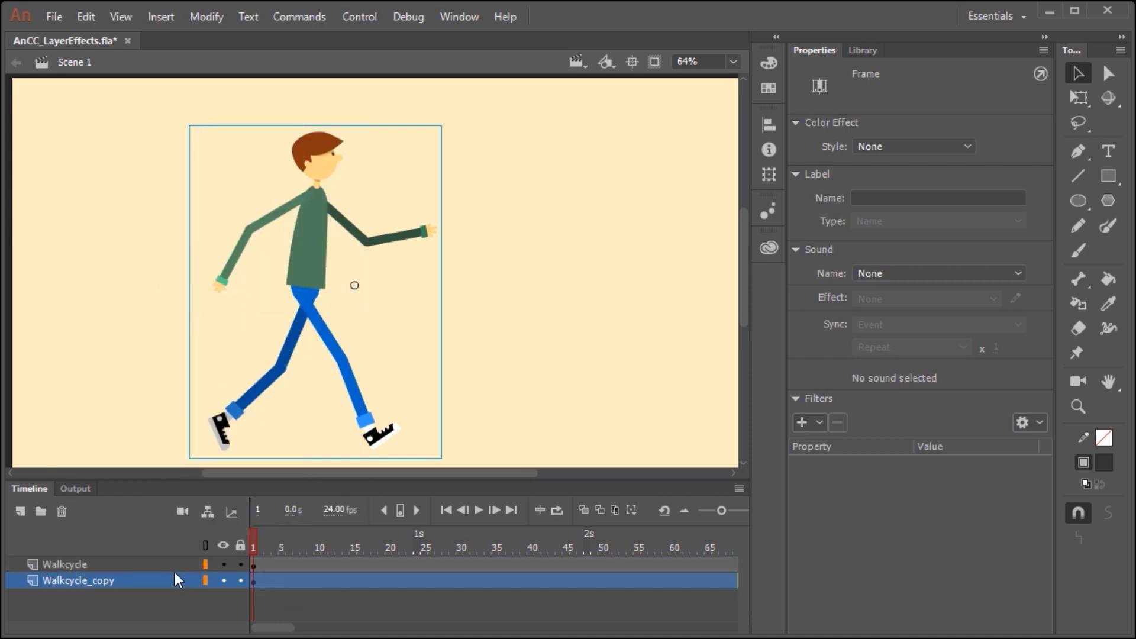
double_click(112, 581)
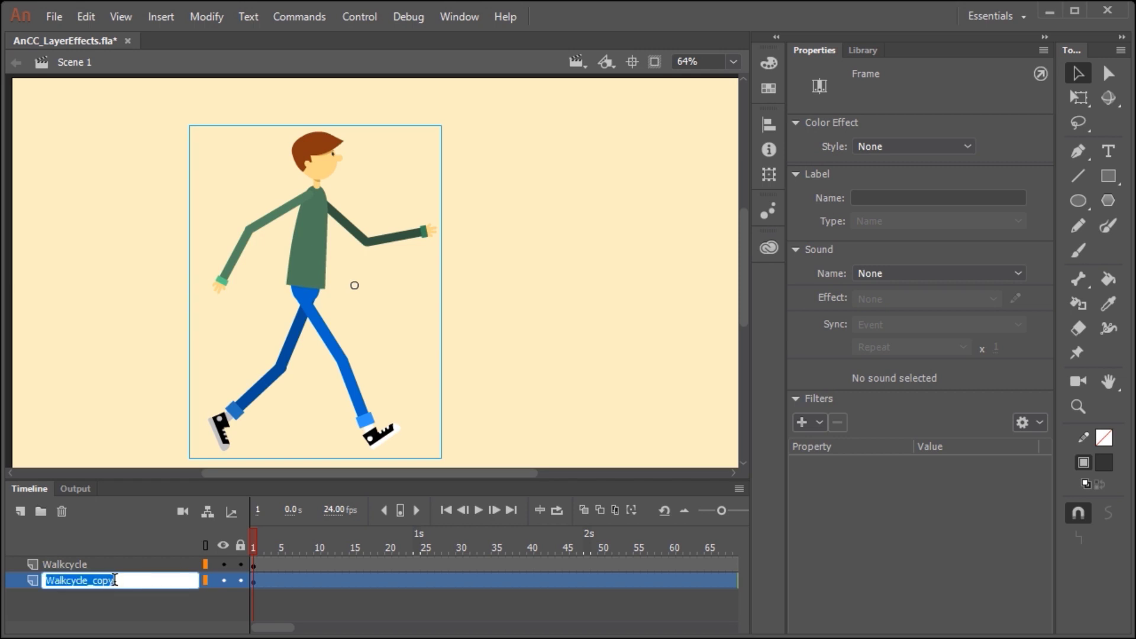
left_click(129, 575)
key("BackSpace")
key("BackSpace")
key("BackSpace")
key("BackSpace")
type("Shadow")
Lock the Walkcycle layer and show it as outlines, and flatten and skew the Walkcycle_Shadow figure from its feet onto the ground
left_click(240, 564)
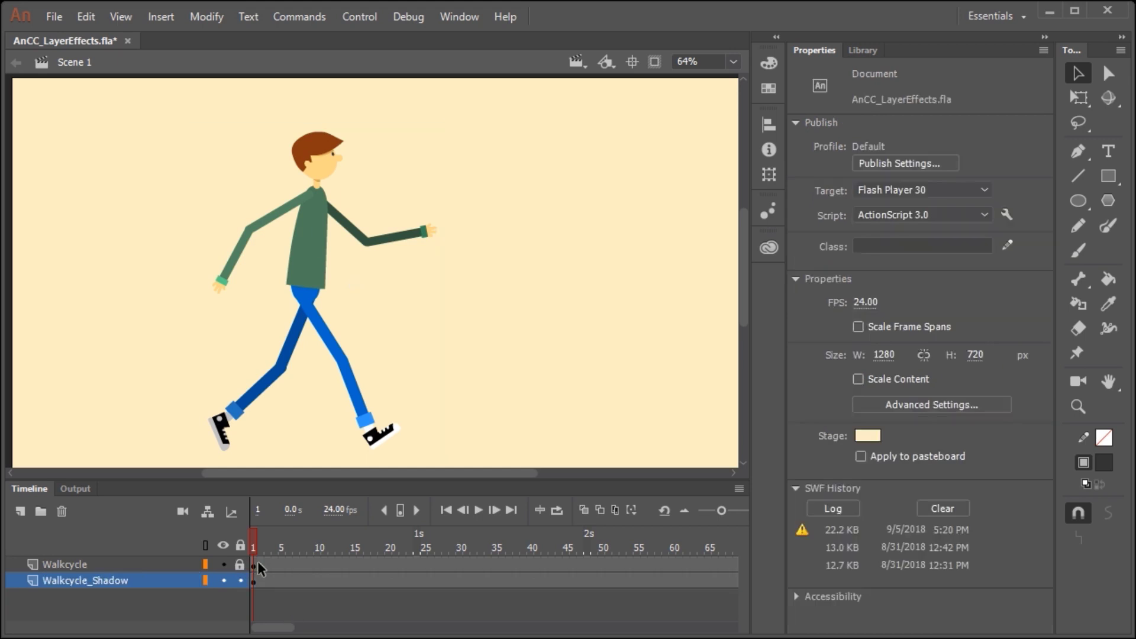
left_click(206, 563)
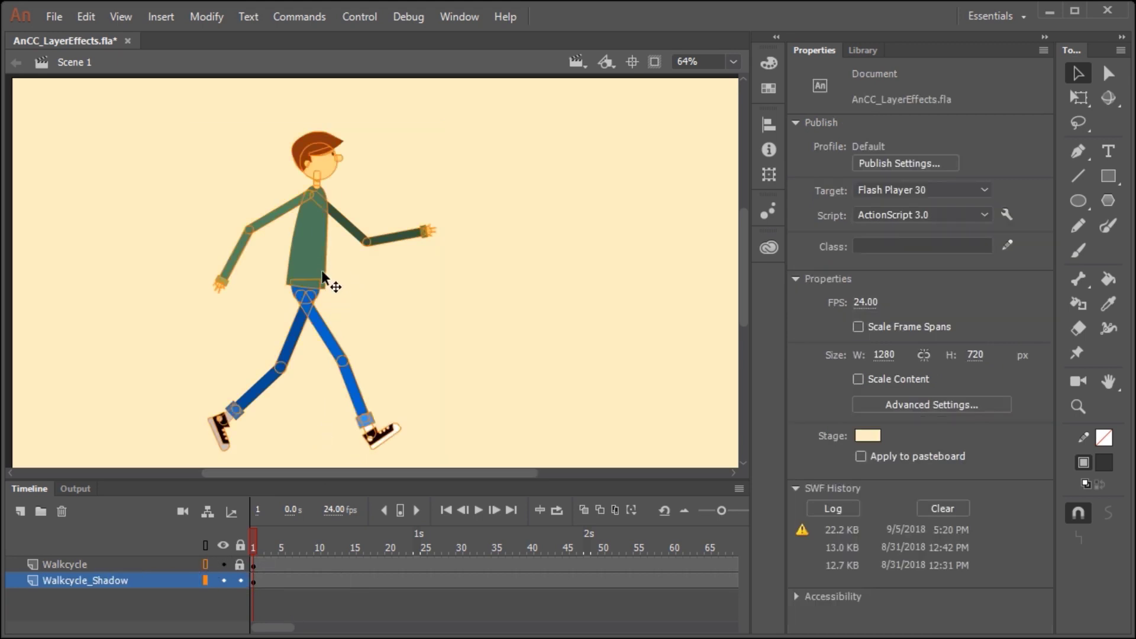
left_click(307, 249)
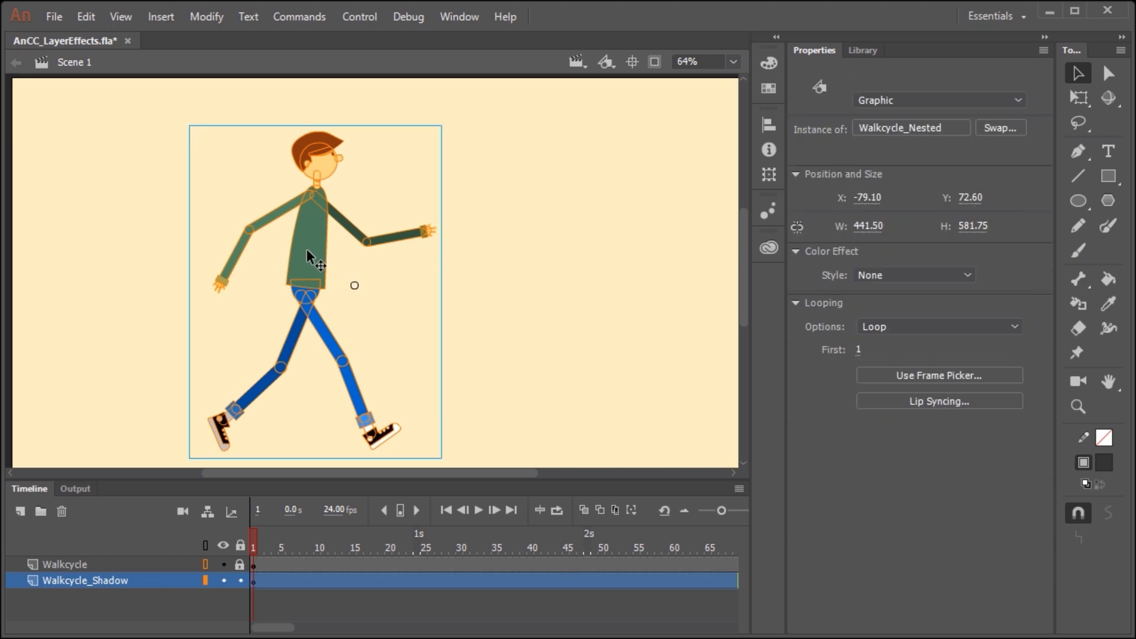
left_click(1078, 97)
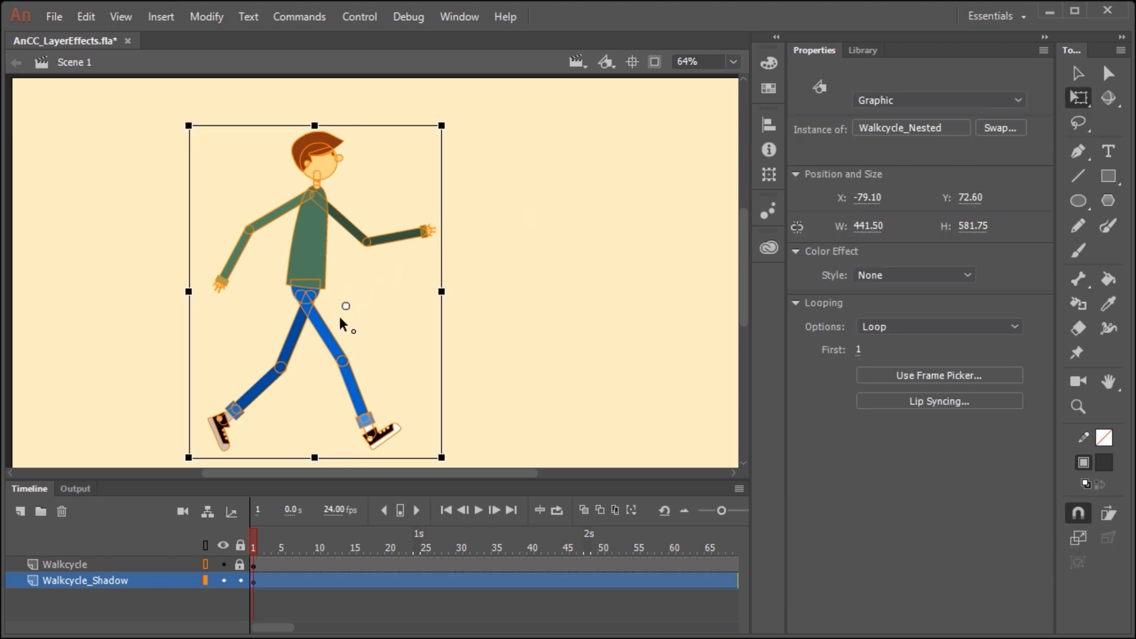
left_click_drag(308, 442, 311, 455)
left_click_drag(315, 122, 518, 391)
left_click(527, 361)
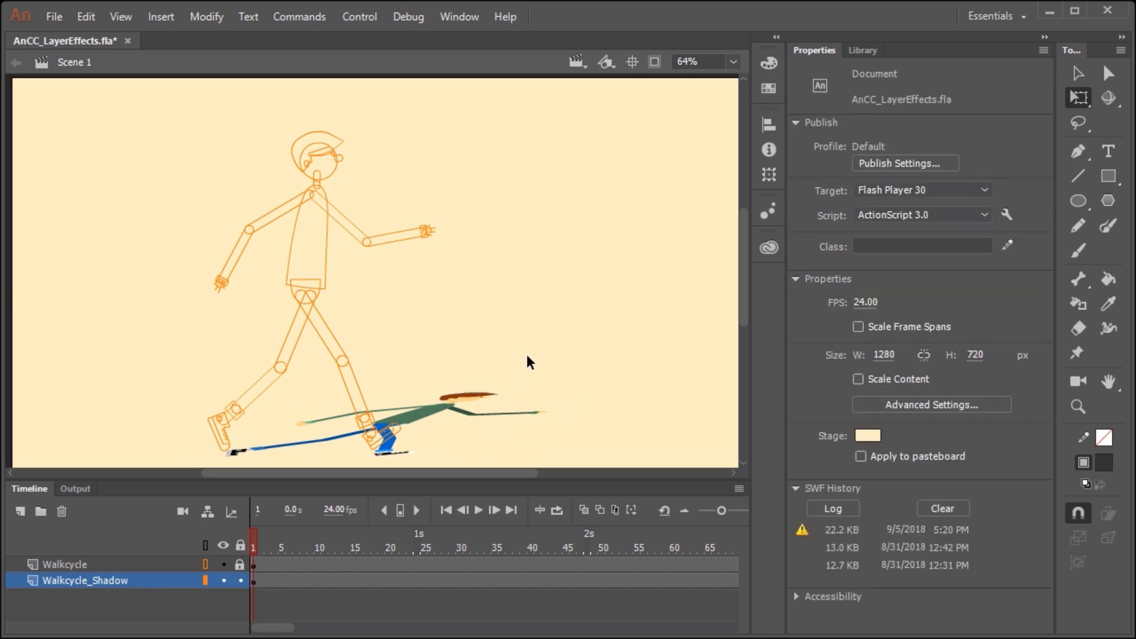
Add a Drop Shadow filter to frame 1 of the Walkcycle_Shadow layer and hide the source object
left_click(253, 580)
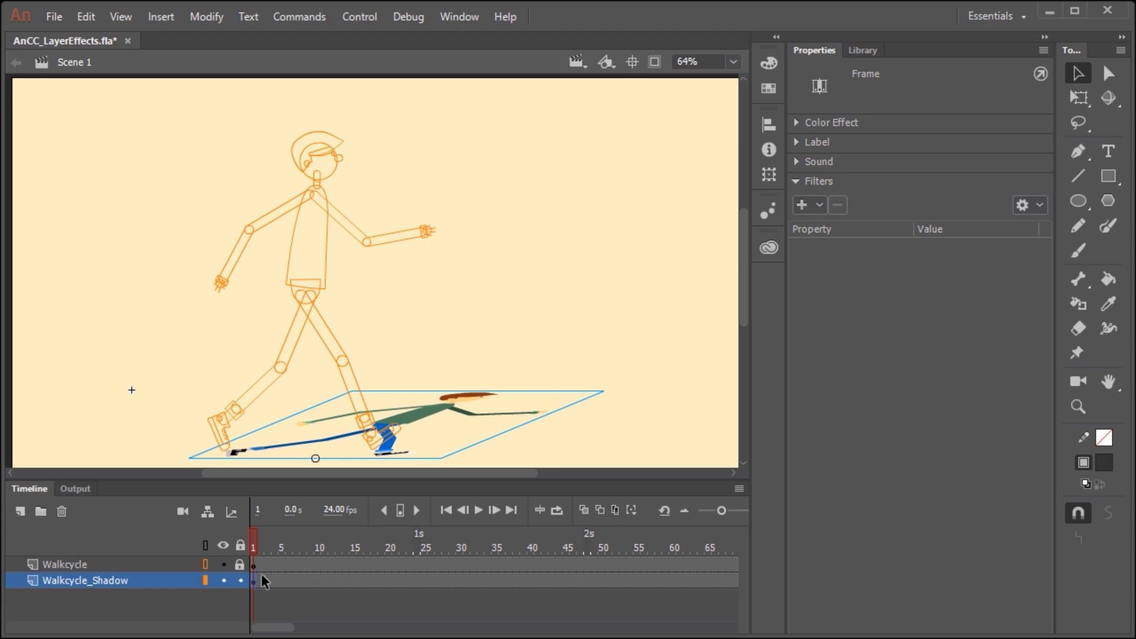
left_click(817, 204)
left_click(826, 224)
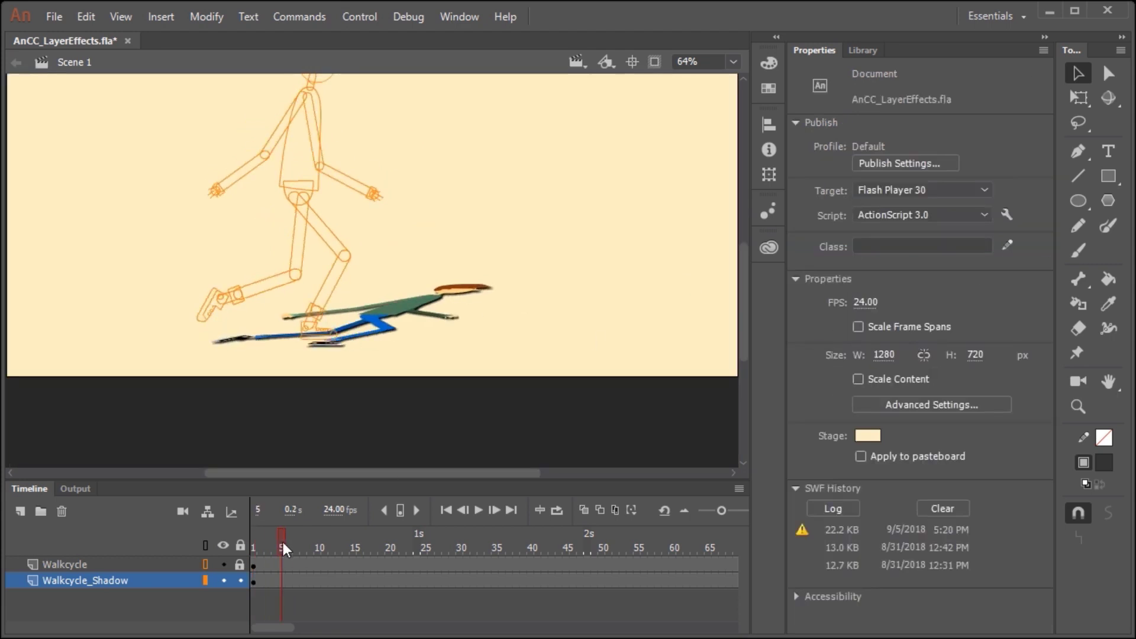
left_click_drag(283, 542, 253, 542)
left_click(252, 580)
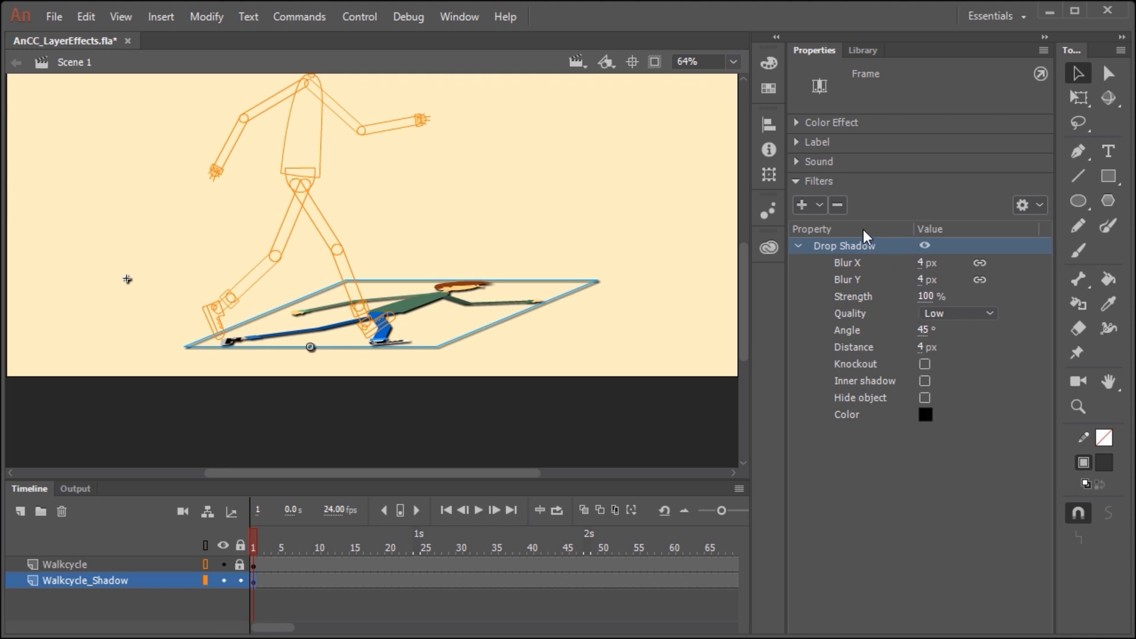
left_click(926, 397)
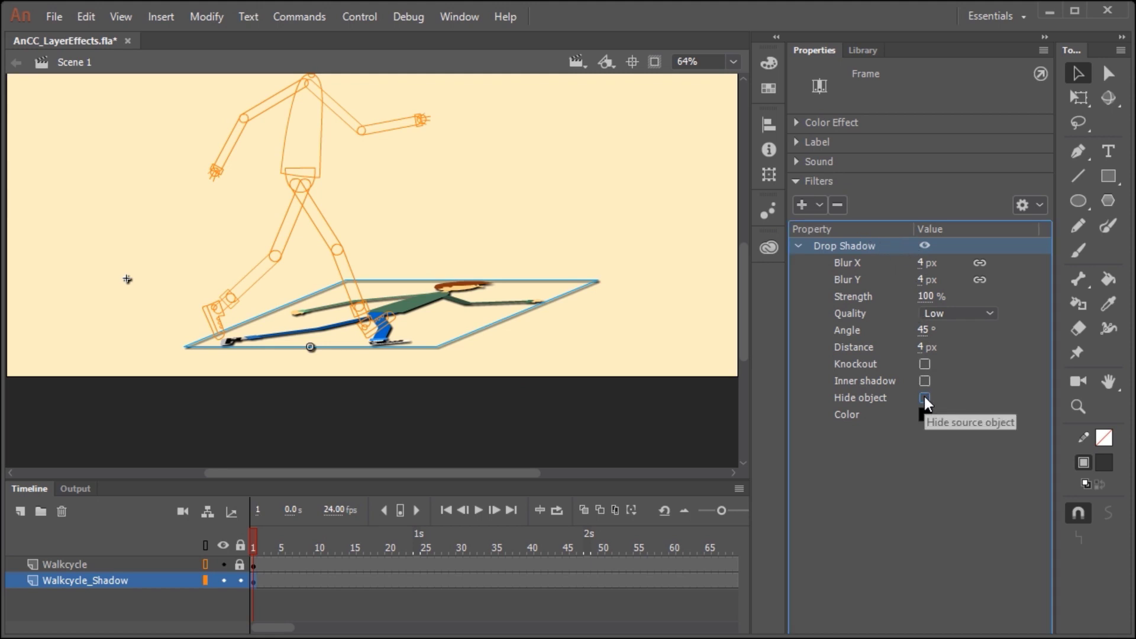
left_click(924, 397)
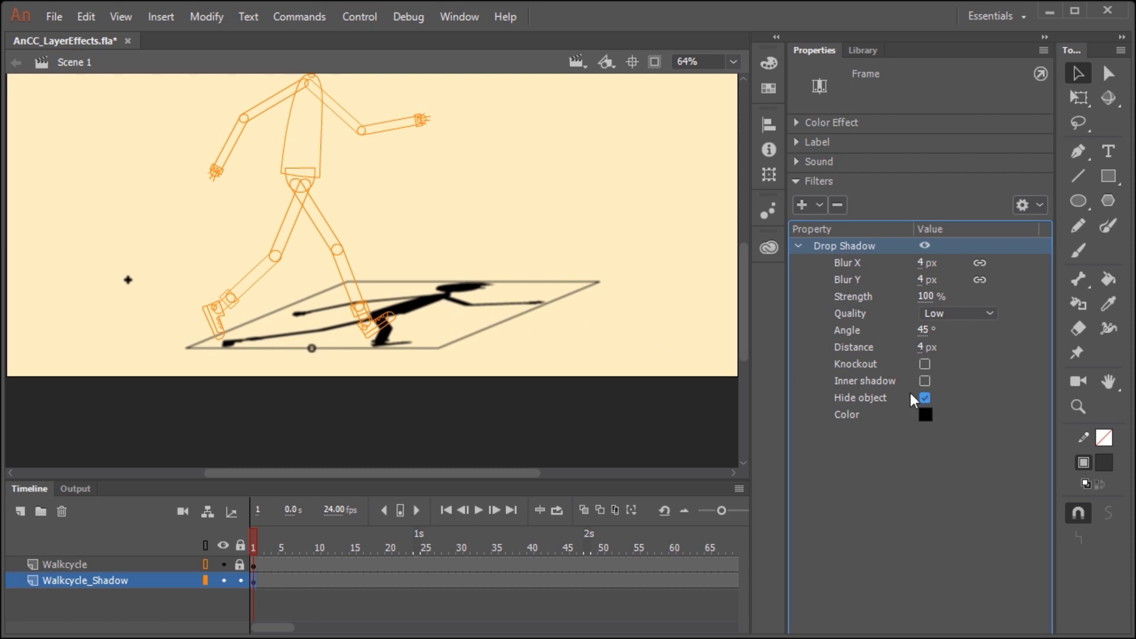
Set the drop shadow's blur to 3 px, strength to 38%, quality to Medium and distance to 0 px
left_click_drag(933, 266, 936, 266)
left_click_drag(924, 296, 881, 305)
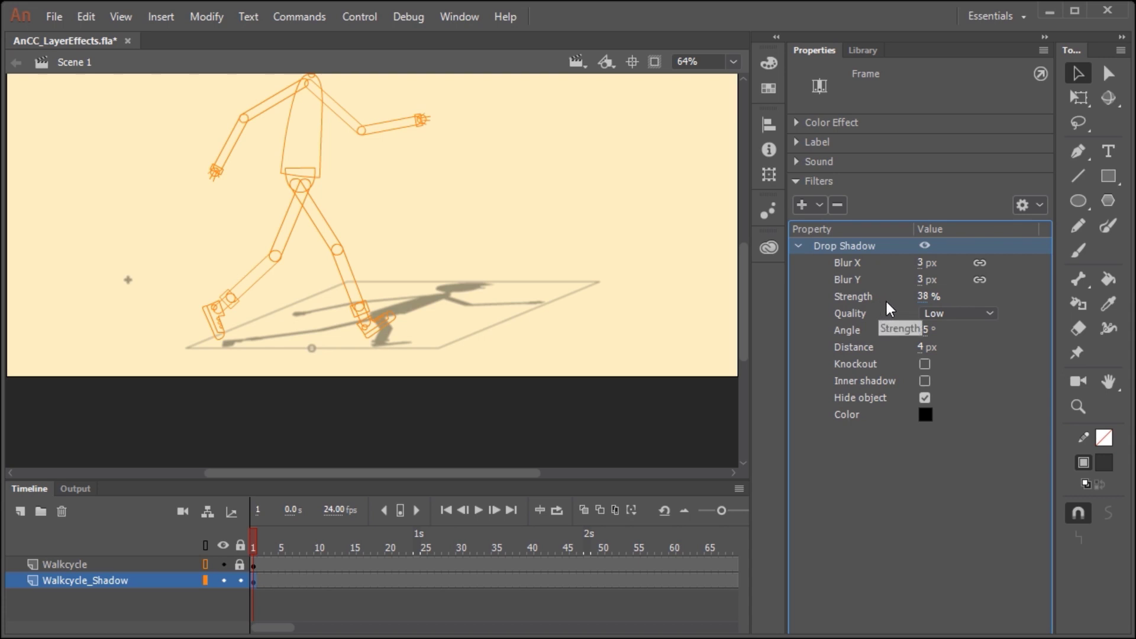
left_click(956, 312)
left_click(959, 349)
left_click(954, 314)
left_click(950, 368)
left_click(947, 315)
left_click(965, 348)
left_click(947, 347)
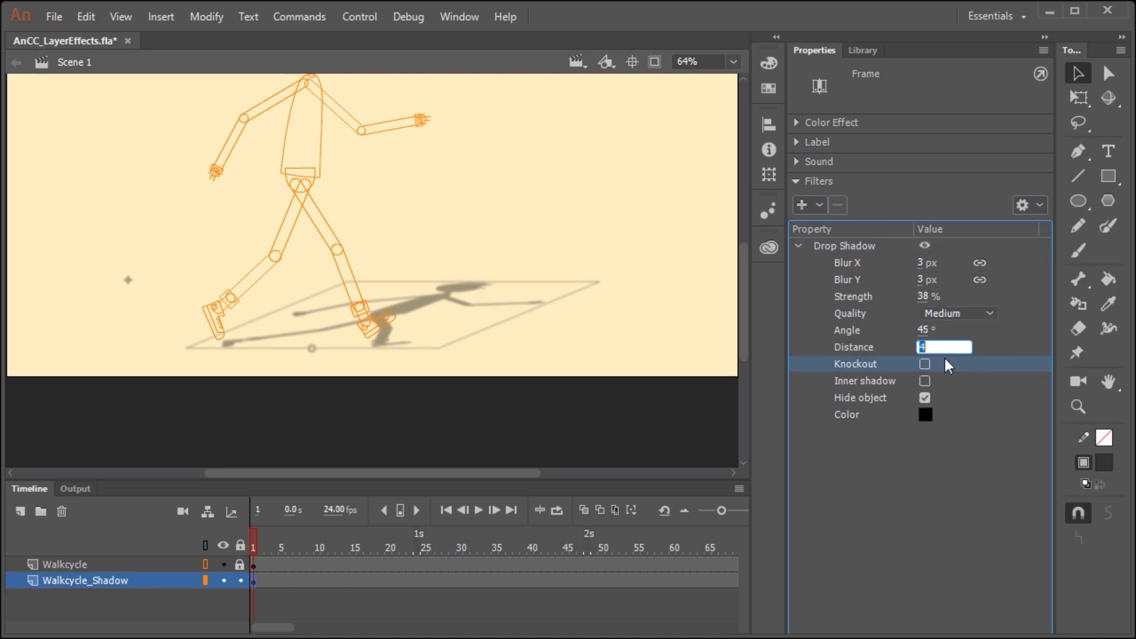
type("0")
left_click(949, 382)
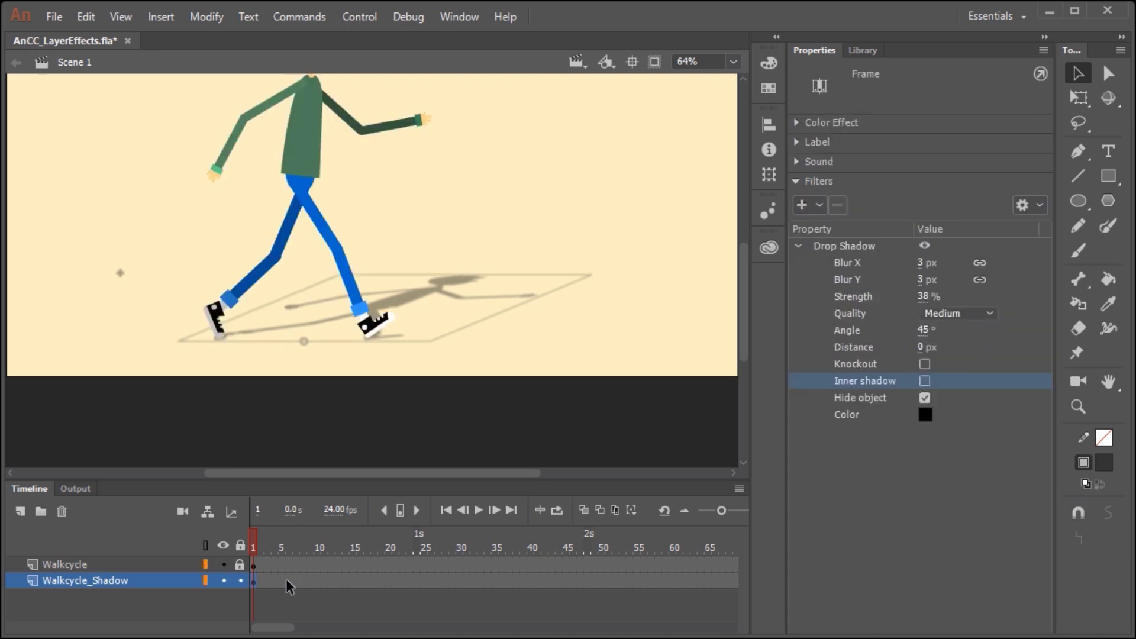
Flatten the character's ground shadow more and skew it farther forward with Free Transform, keeping it anchored at the feet
left_click(236, 562)
left_click_drag(249, 544, 237, 581)
left_click(416, 382)
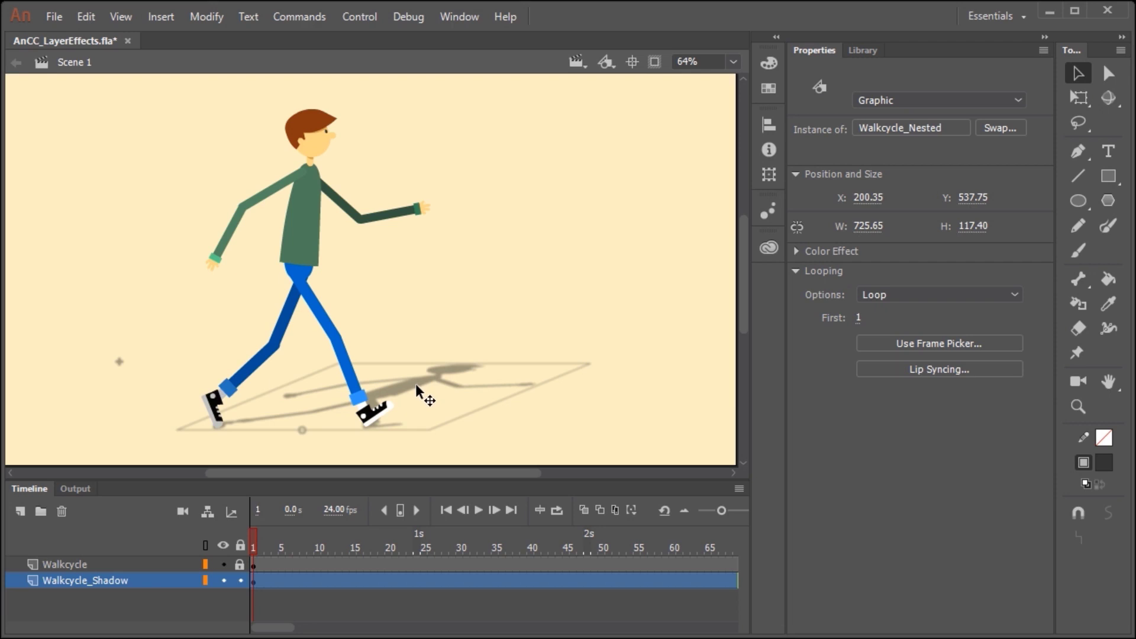
key("q")
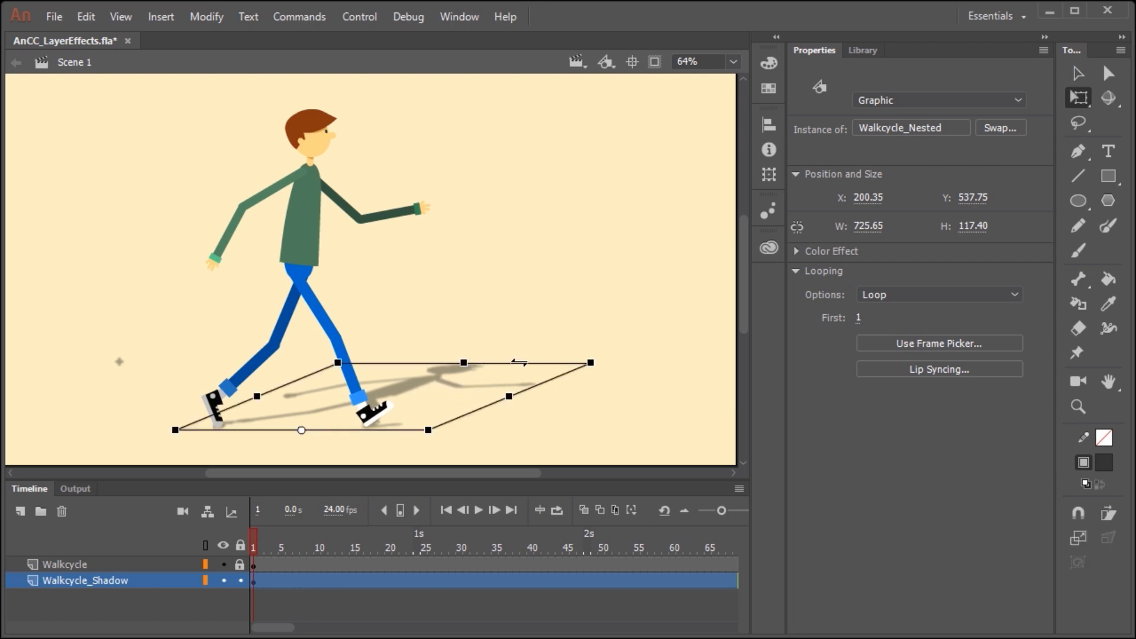
left_click_drag(465, 363, 527, 378)
left_click_drag(527, 378, 563, 378)
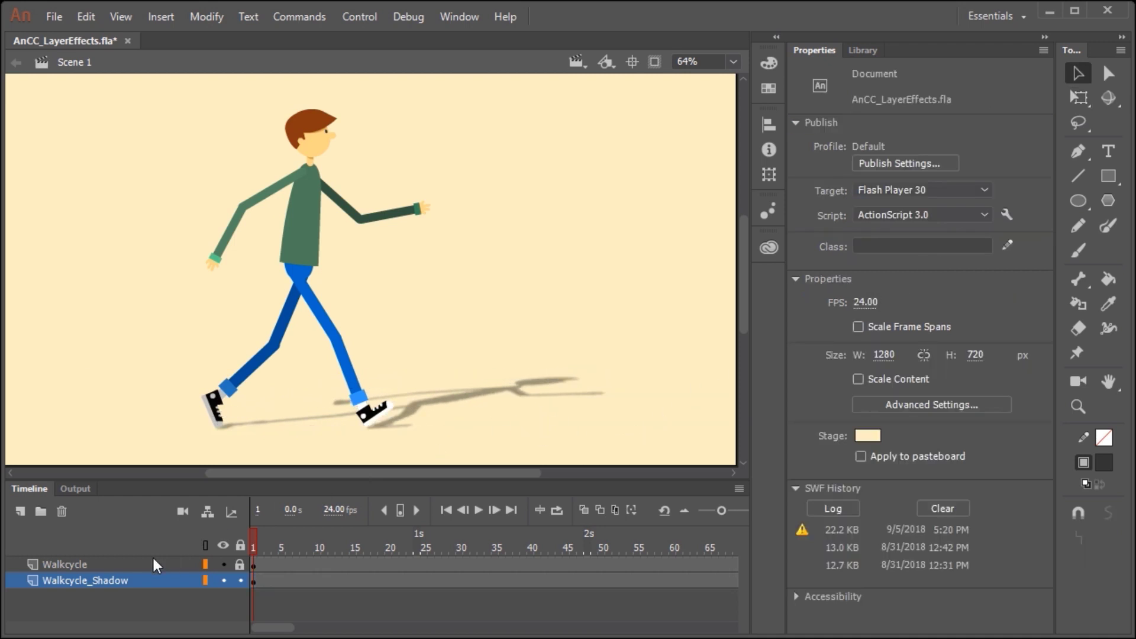
Add a Bevel filter to the Walkcycle_copy layer's frame with 29% strength, 3 px distance and 11 px blur, and preview the animation
left_click(815, 207)
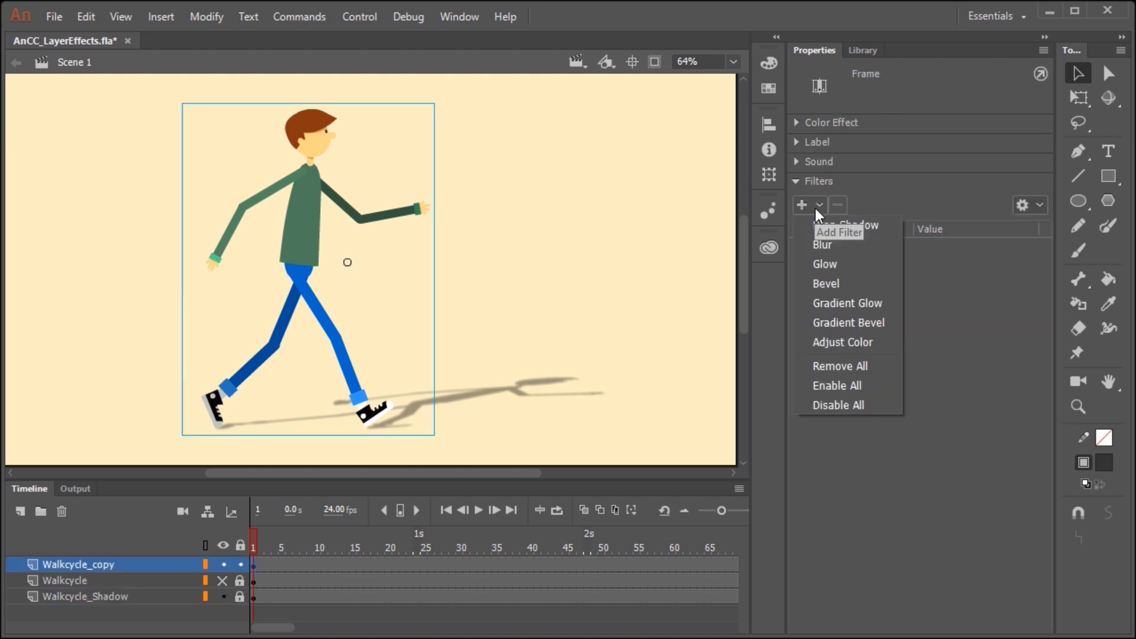
left_click(837, 282)
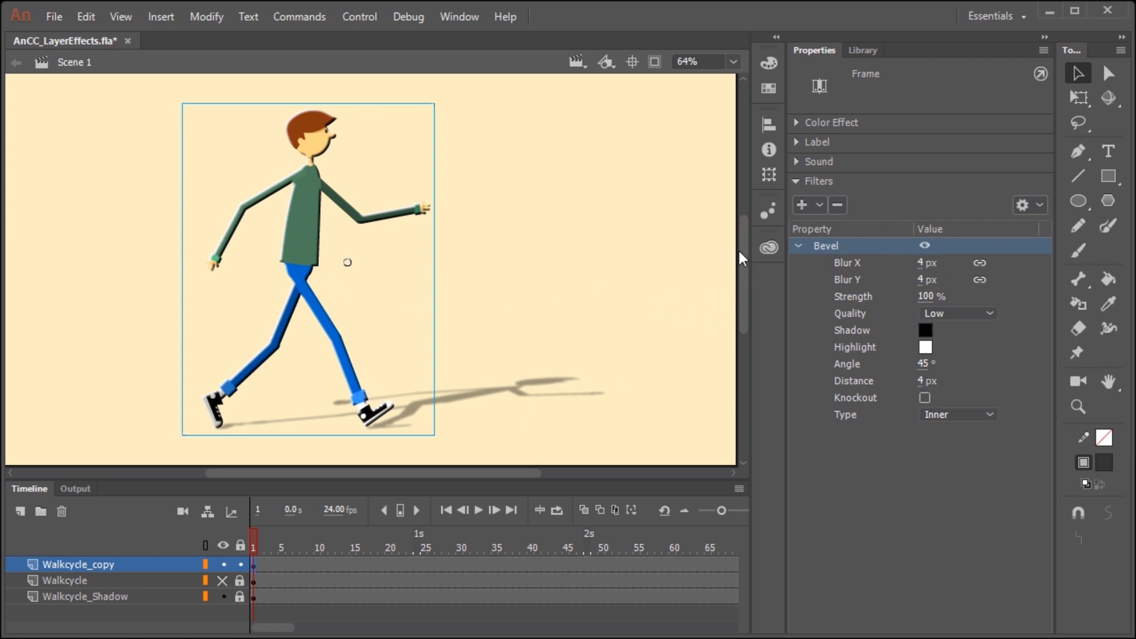
left_click_drag(741, 249, 741, 250)
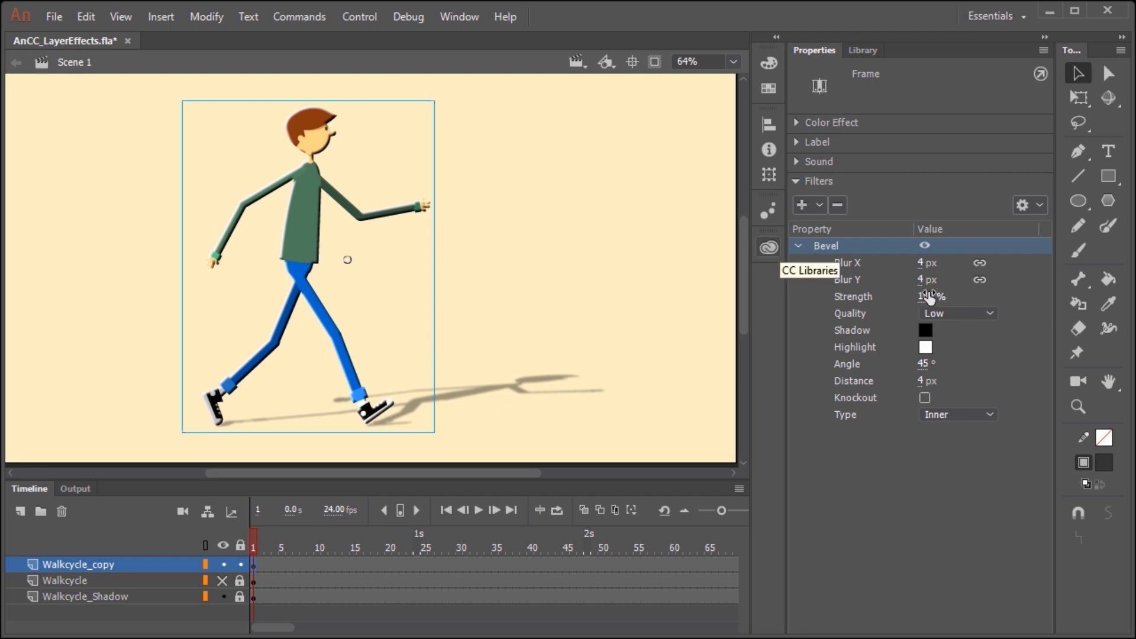
mouse_move(927, 296)
left_mouse_down()
mouse_move(843, 306)
mouse_move(942, 294)
left_mouse_up()
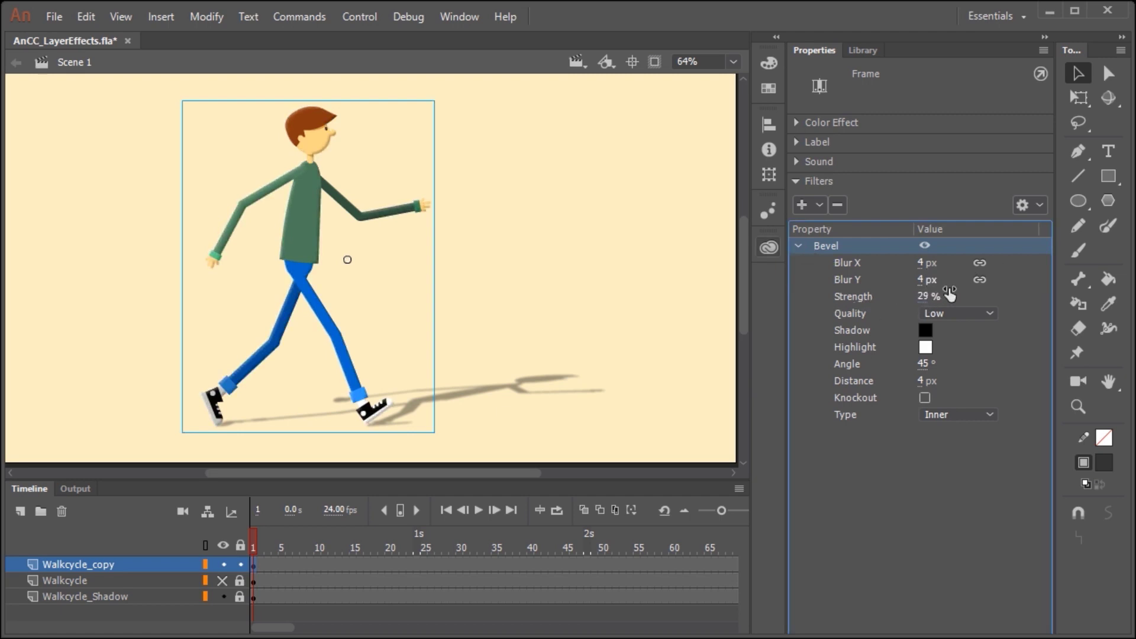
left_click_drag(930, 379, 925, 382)
left_click_drag(929, 280, 930, 280)
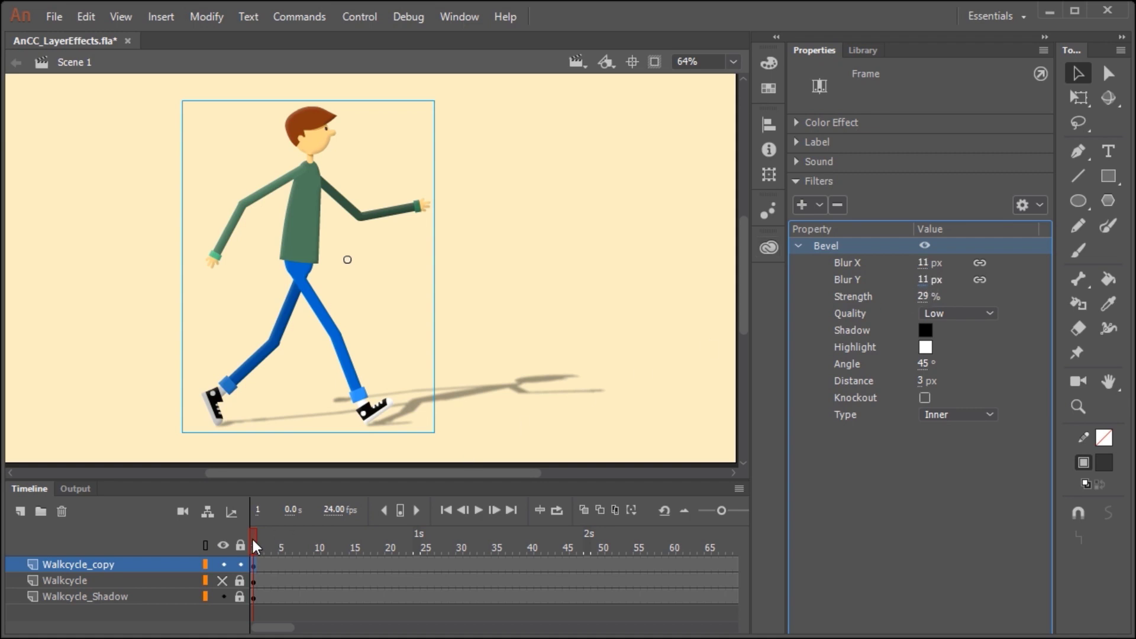
mouse_move(251, 538)
left_mouse_down()
mouse_move(287, 545)
mouse_move(243, 542)
mouse_move(349, 549)
mouse_move(605, 495)
mouse_move(311, 520)
mouse_move(246, 548)
left_mouse_up()
Refine the bevel to 7 px blur, 42% strength and Medium quality, and try magenta and other colors for its shadow and highlight
left_click(253, 565)
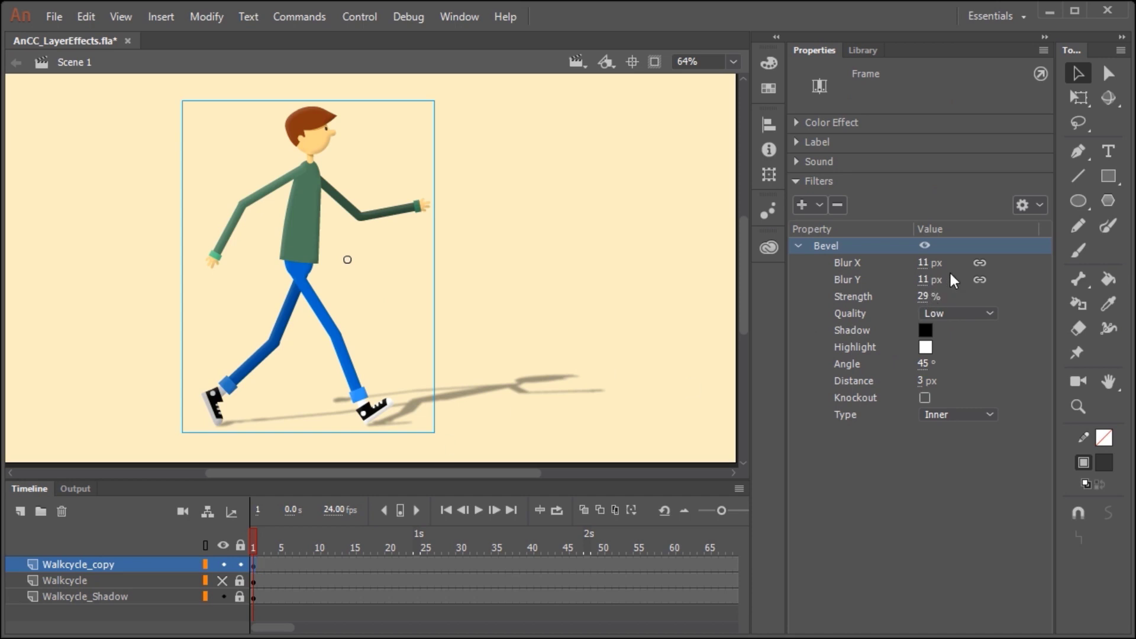
left_click_drag(924, 296, 938, 295)
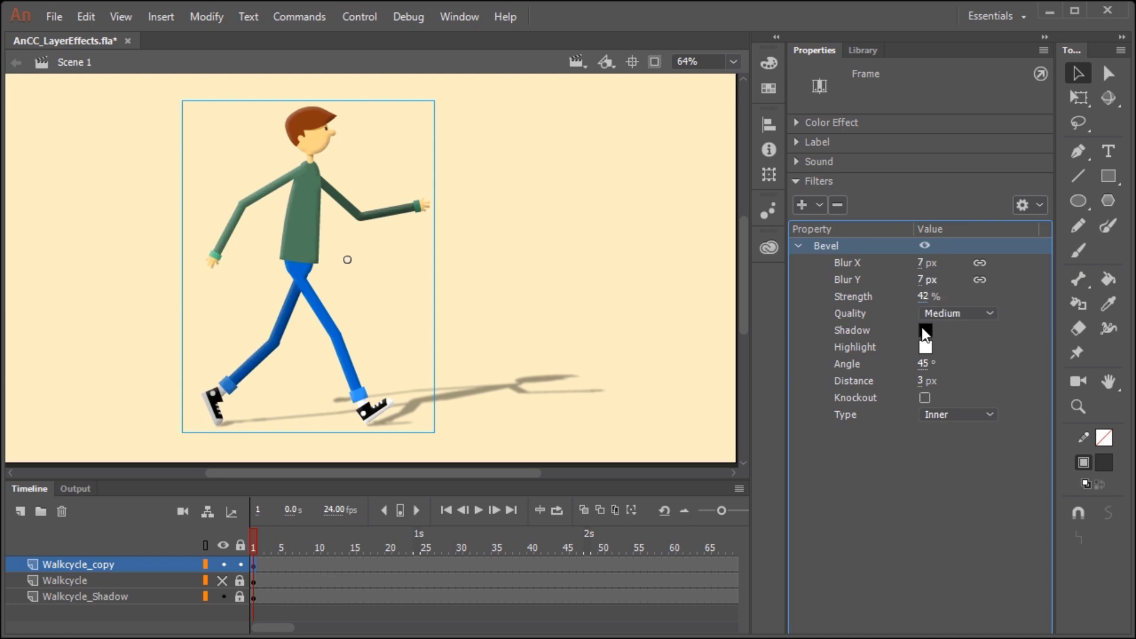
left_click(926, 330)
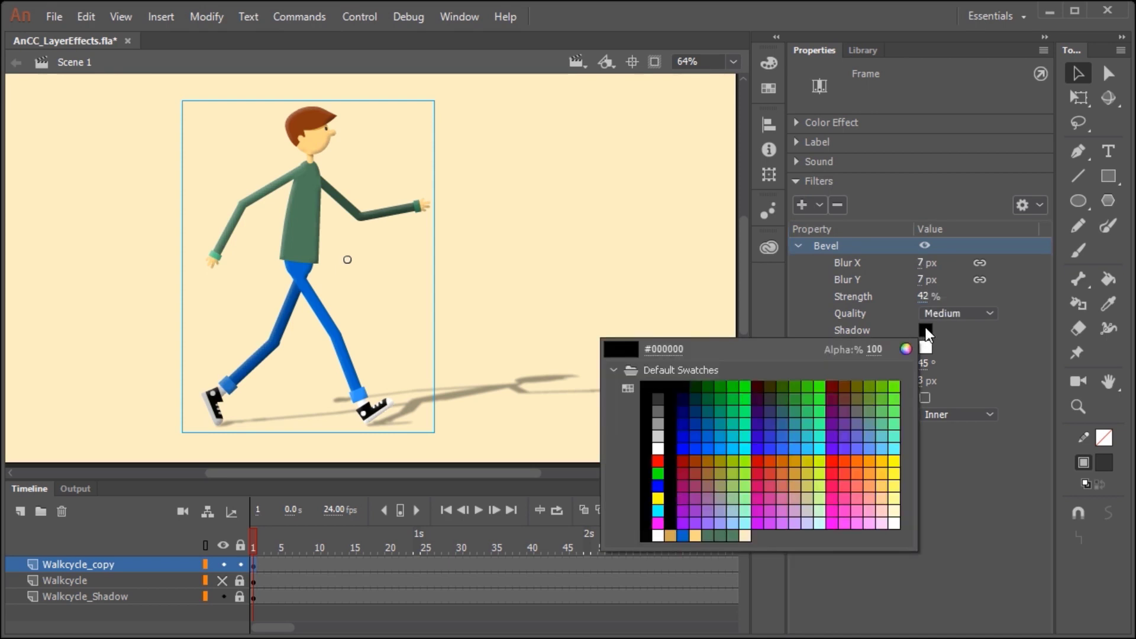
left_click(832, 506)
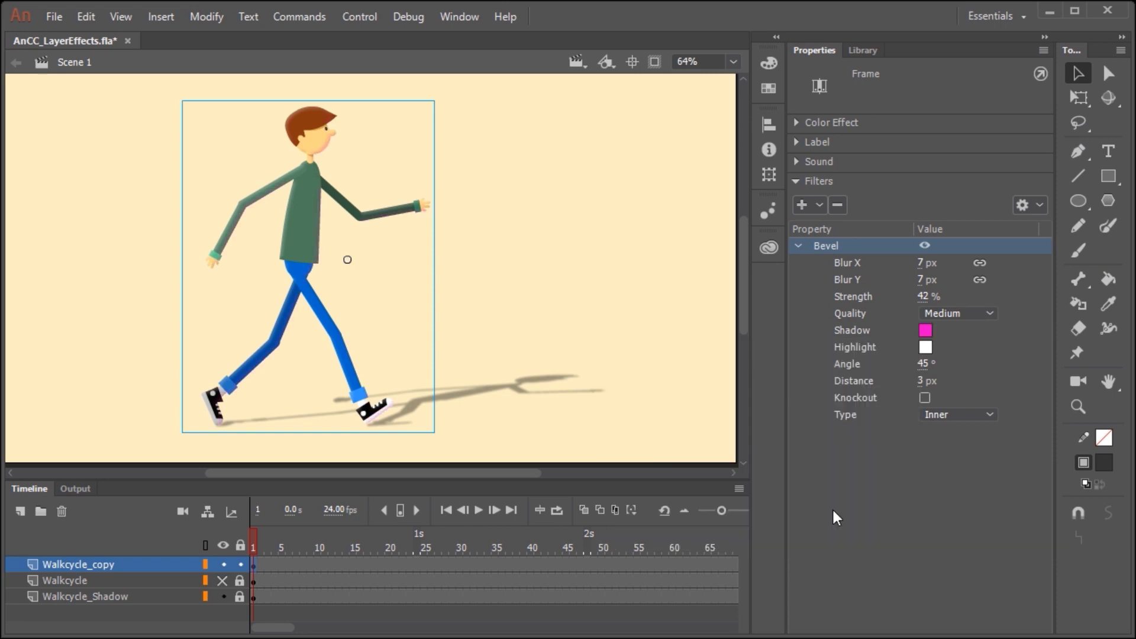
left_click(925, 347)
left_click(895, 478)
left_click(925, 330)
left_click(768, 438)
left_click(926, 330)
left_click(835, 387)
left_click_drag(279, 548, 311, 538)
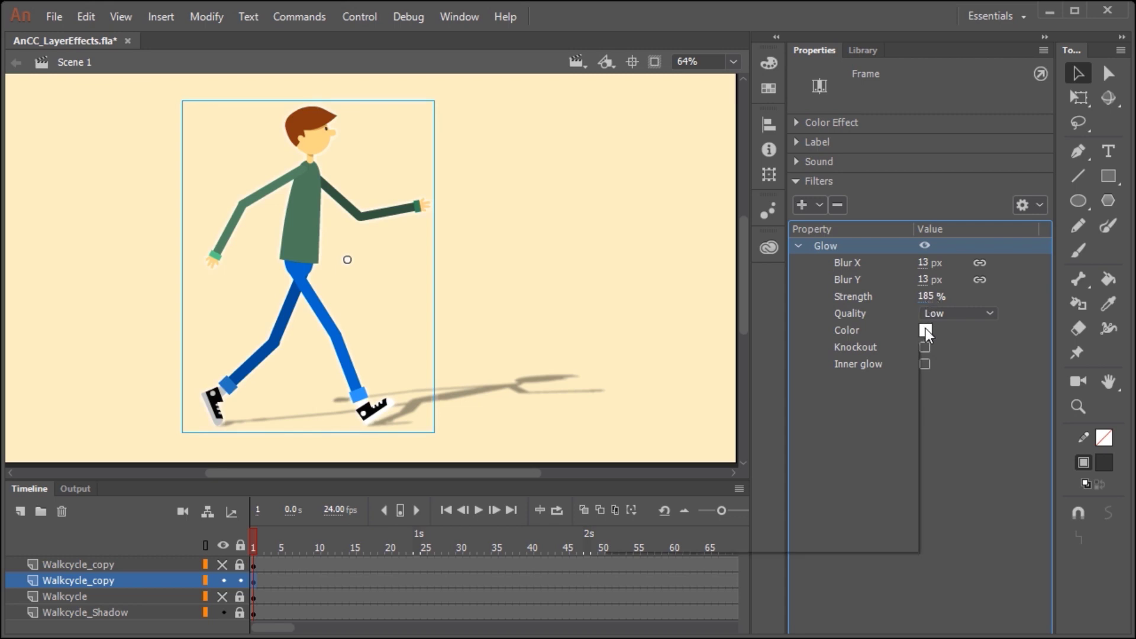
Make the second Walkcycle_copy layer's glow black with 10 px blur and Medium quality, and raise its strength to 543%
left_click(925, 330)
left_click(656, 391)
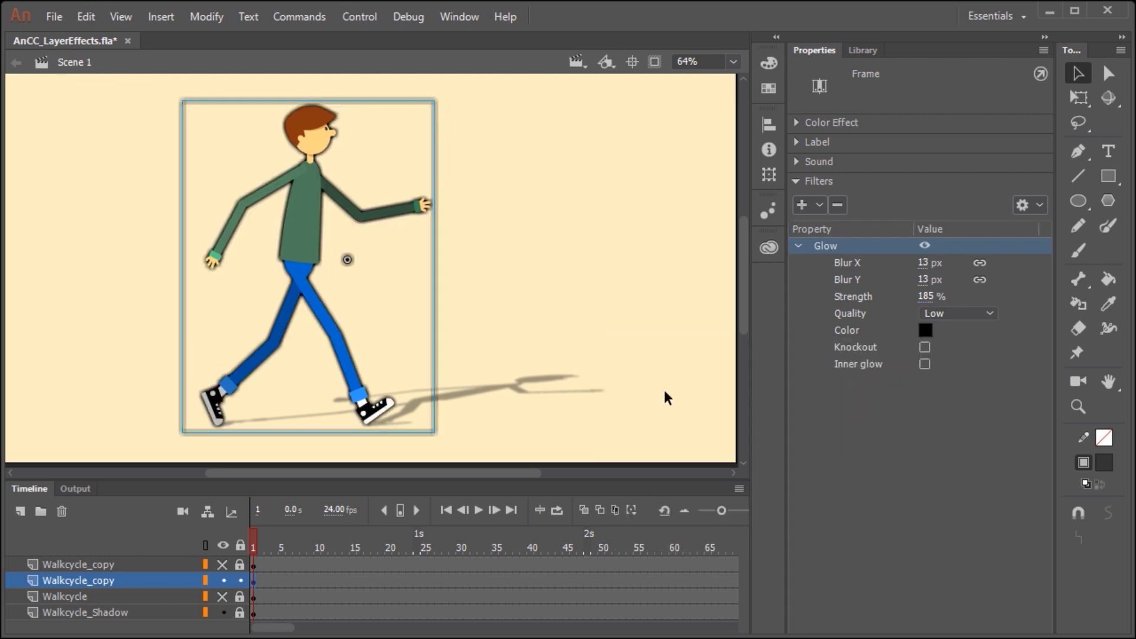
mouse_move(919, 280)
left_mouse_down()
mouse_move(894, 282)
mouse_move(921, 280)
left_mouse_up()
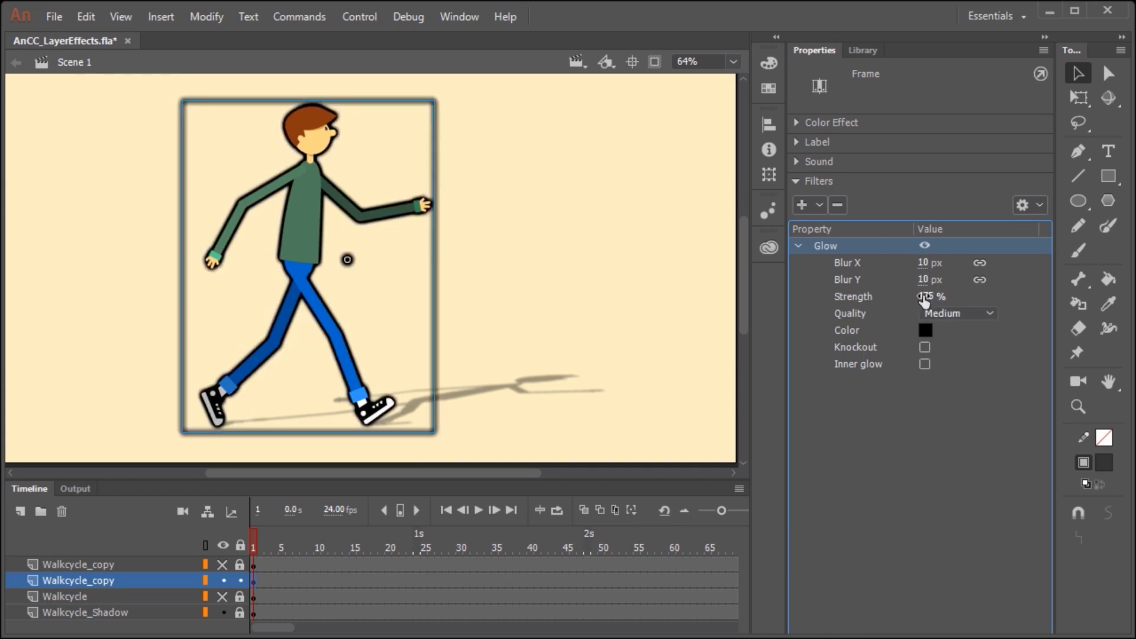
left_click_drag(925, 297, 982, 292)
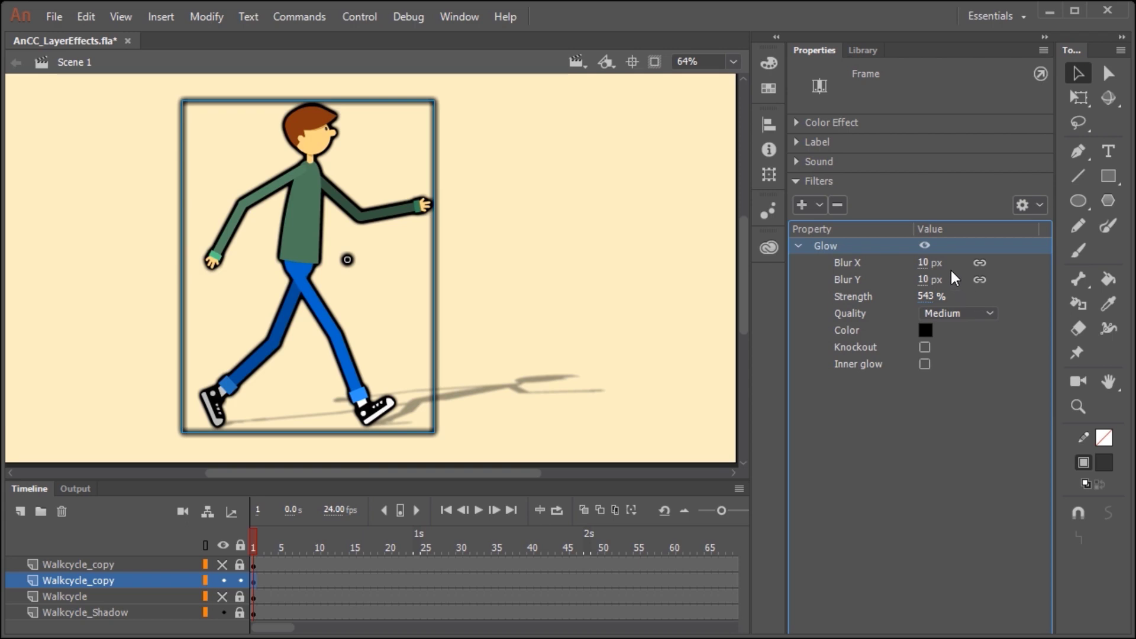
Try the black glow at 100% strength, and set its strength to 1000% for a solid outline
left_click(946, 294)
type("100")
key("Return")
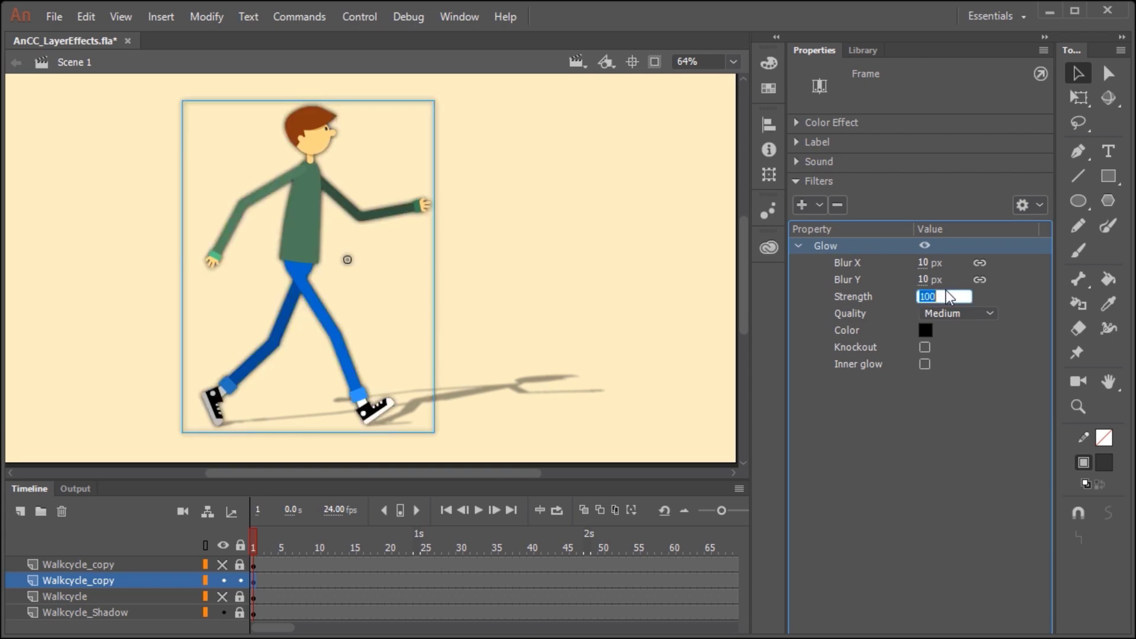
type("1000")
key("Return")
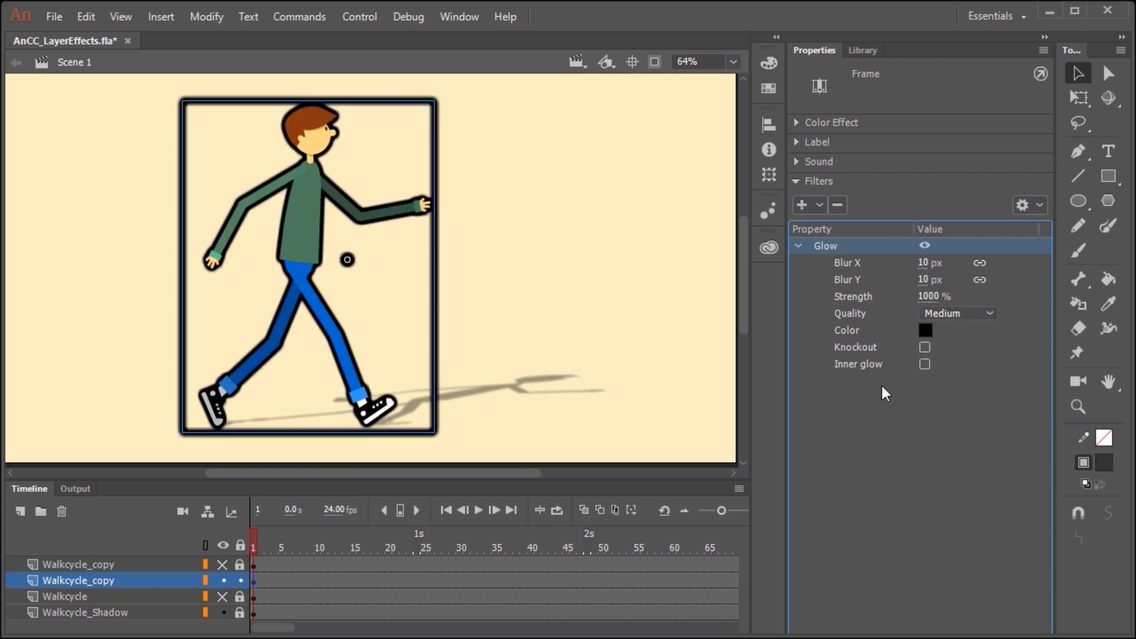
Reduce the black glow's blur to 5 px for a thinner outline, and preview the walk cycle
left_click(923, 280)
type("8")
key("Return")
left_click_drag(919, 263, 915, 264)
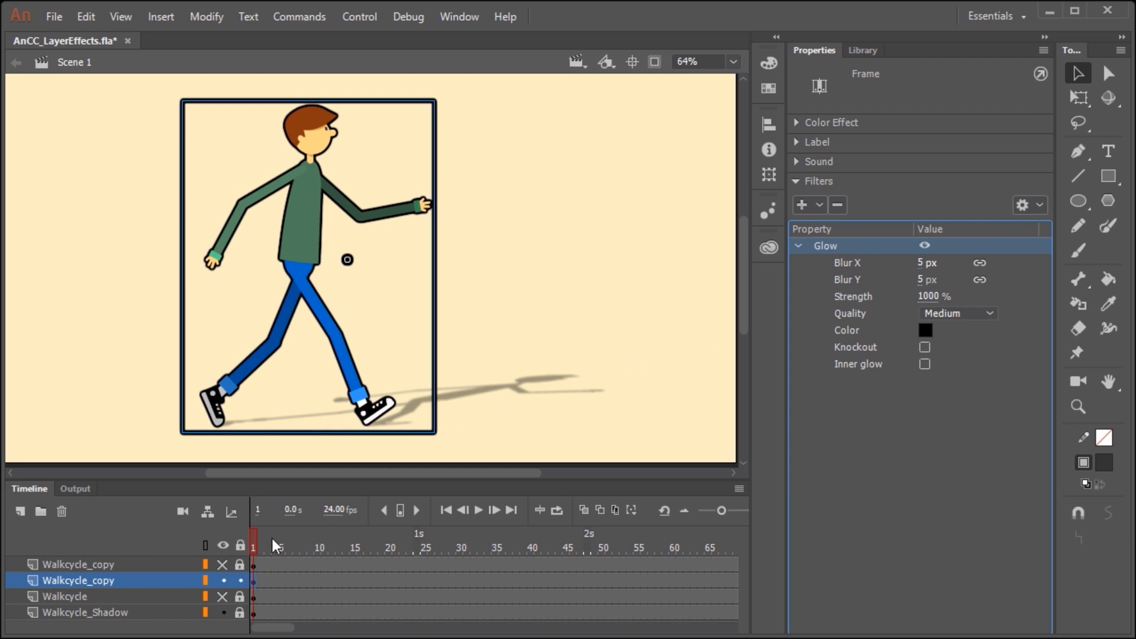
left_click_drag(270, 547, 330, 533)
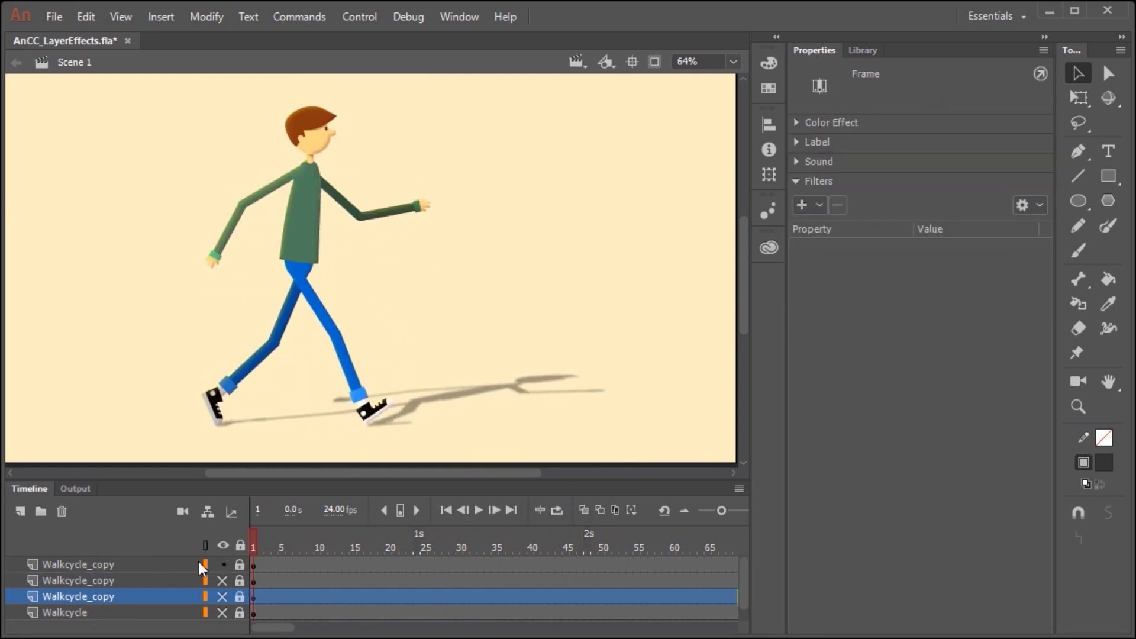
Unlock the topmost Walkcycle_copy layer and add an Adjust Color filter to its frame
left_click(161, 565)
left_click(239, 565)
left_click(329, 289)
left_click(803, 205)
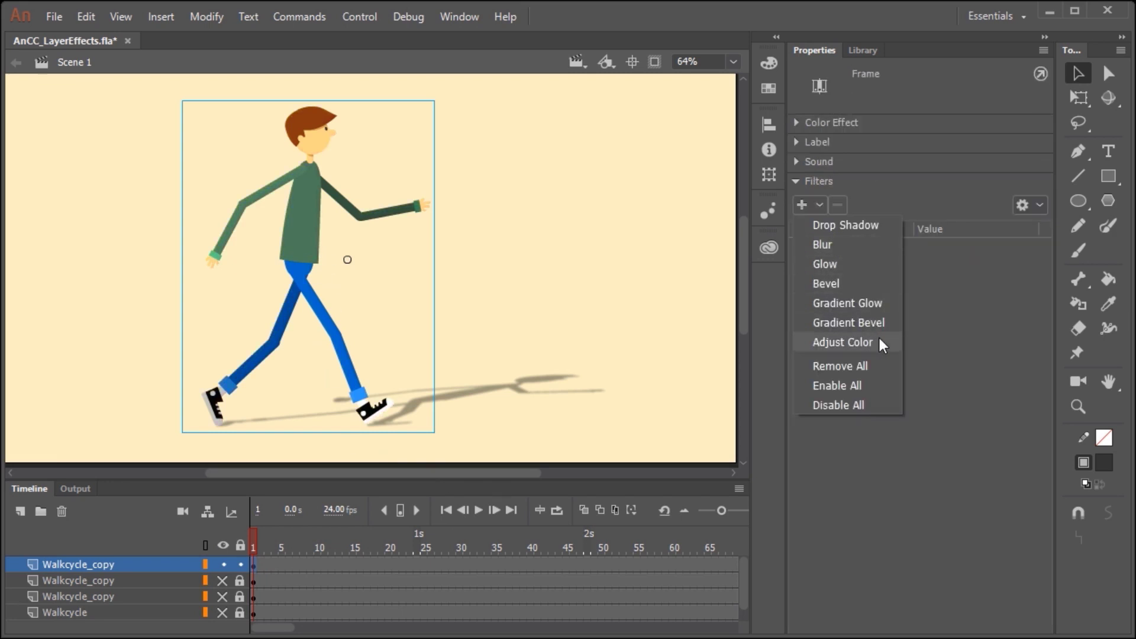
left_click(879, 342)
Recolor the character by shifting the Adjust Color filter's hue, saturation and contrast, and preview the animation
mouse_move(921, 313)
left_mouse_down()
mouse_move(868, 323)
mouse_move(959, 308)
mouse_move(861, 325)
mouse_move(925, 331)
left_mouse_up()
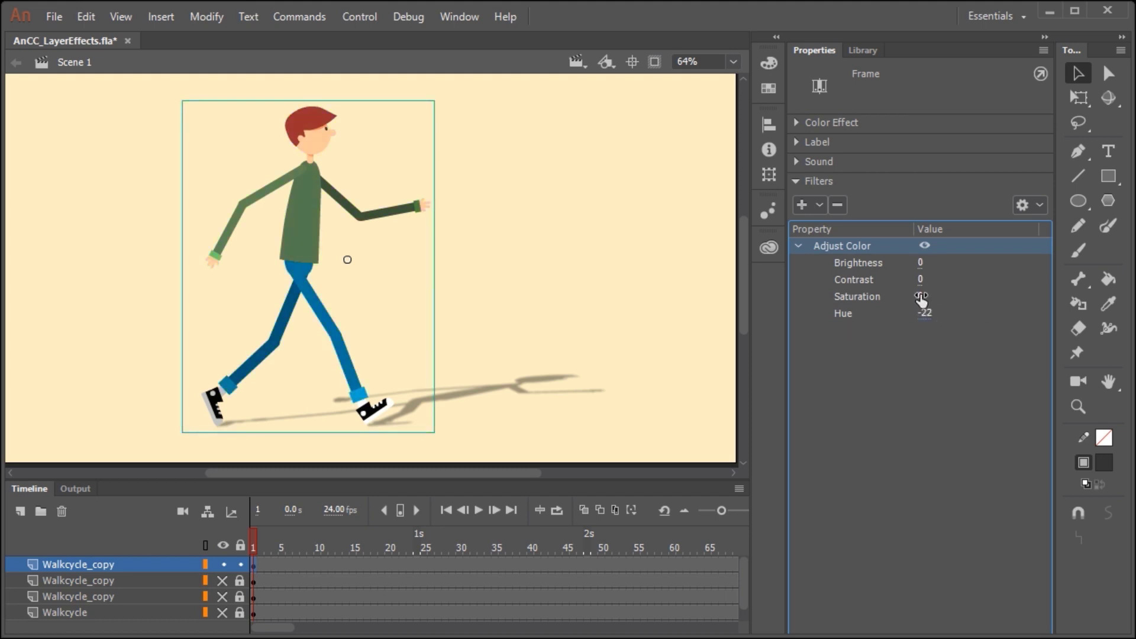
left_click_drag(939, 297, 855, 322)
mouse_move(920, 279)
left_mouse_down()
mouse_move(909, 280)
mouse_move(908, 264)
left_mouse_up()
left_click_drag(310, 544, 611, 490)
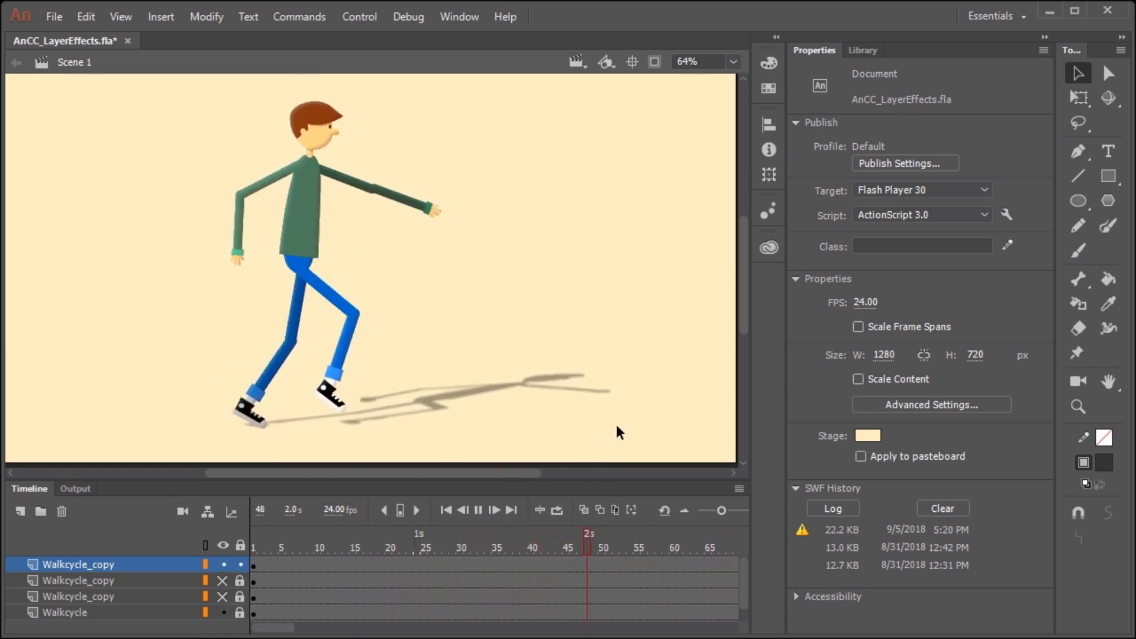
Compare the outlined, beveled and recolored Walkcycle_copy layers by toggling their visibility during playback and scrubbing
left_click(222, 581)
left_click(222, 597)
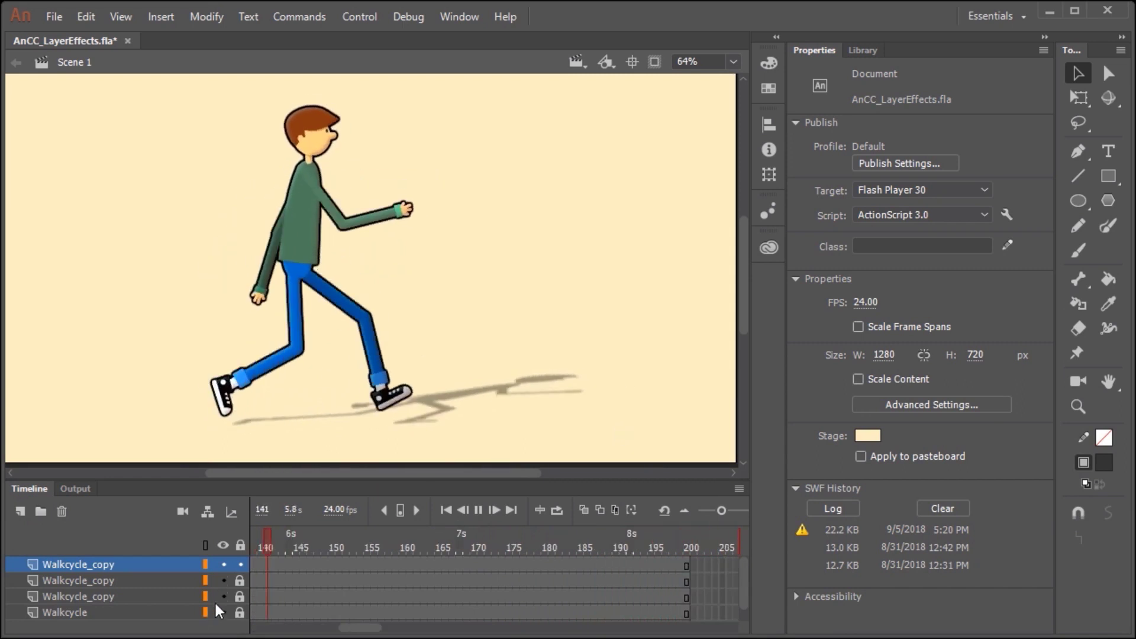
left_click(223, 565)
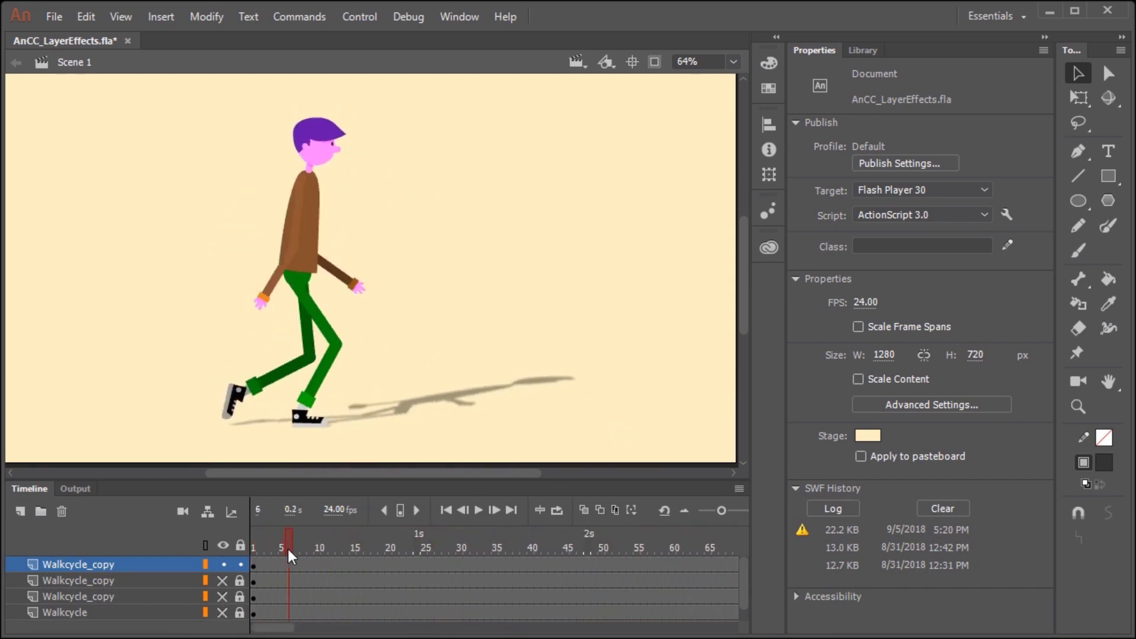
left_click_drag(289, 550, 591, 531)
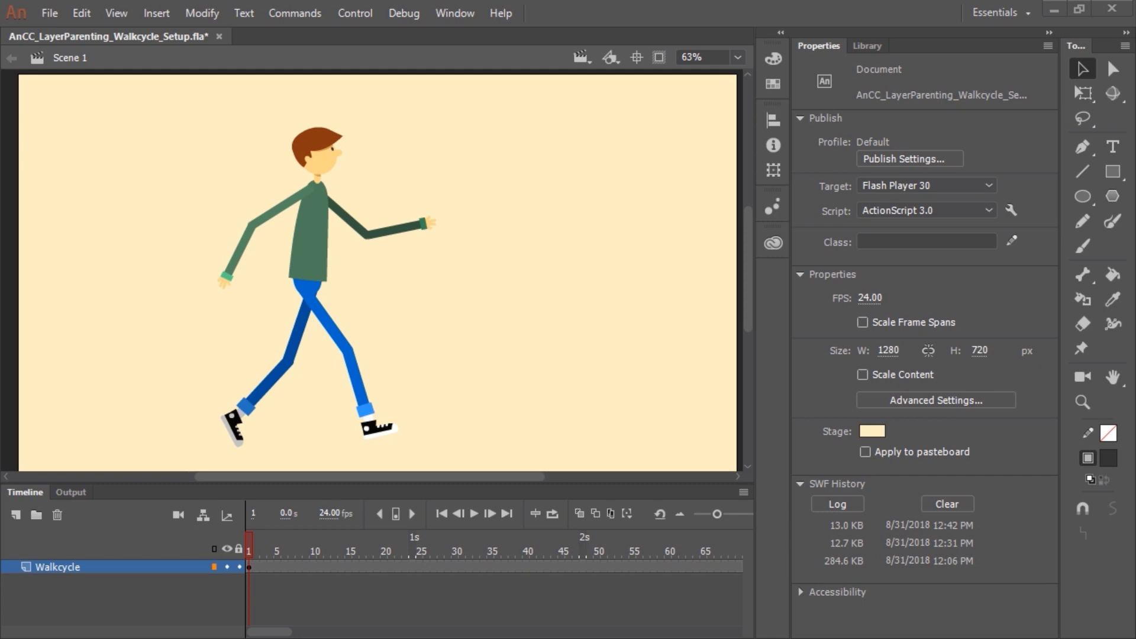
Open the Walkcycle_Nested symbol for editing and examine its body-part layers, from head and Neck to Hand and Sneaker
left_click(313, 254)
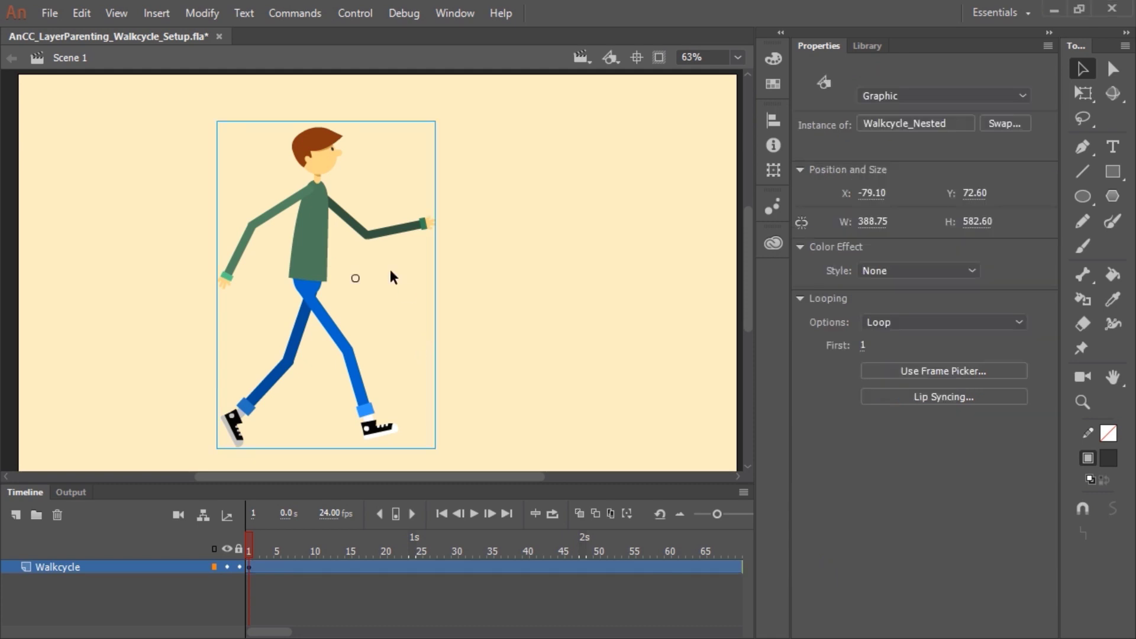
double_click(318, 260)
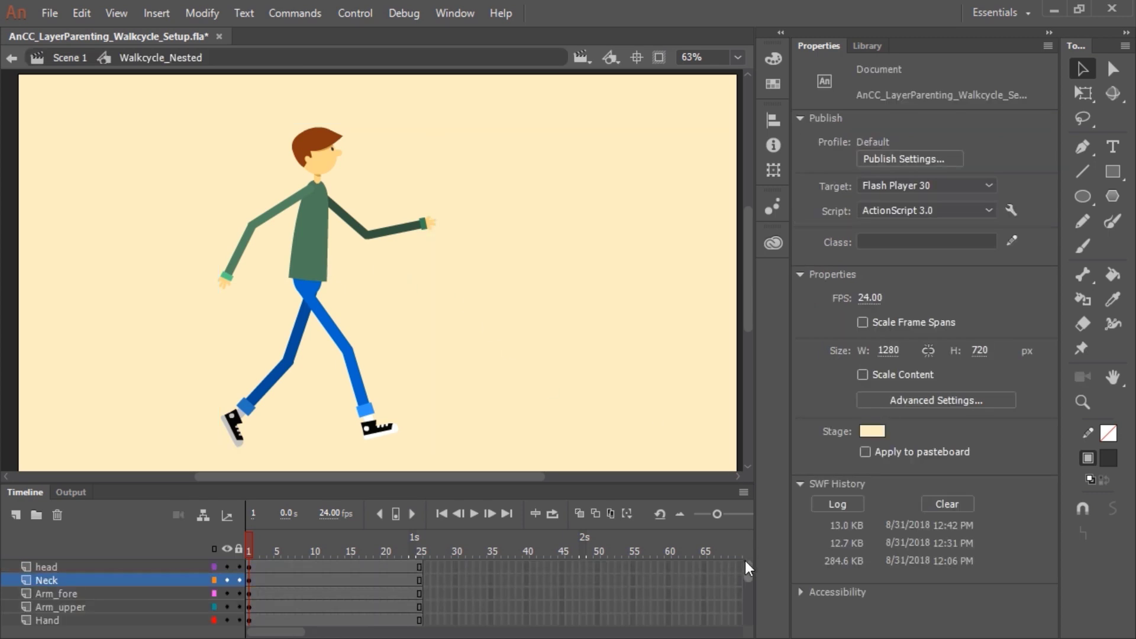
left_click_drag(698, 483, 681, 315)
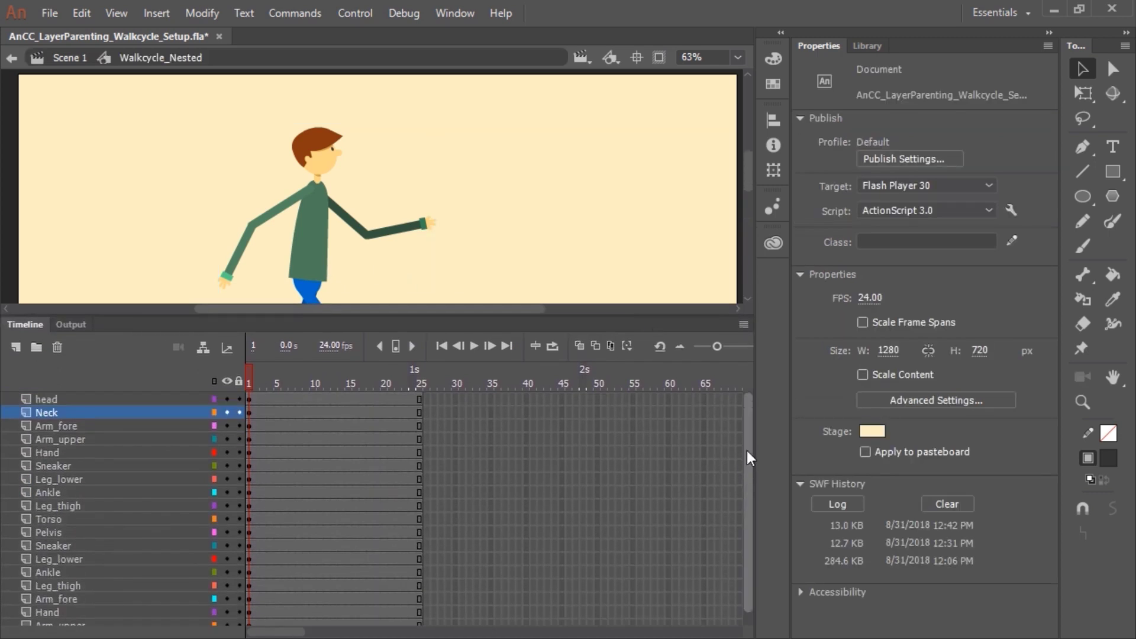
scroll(750, 468, "down", 1)
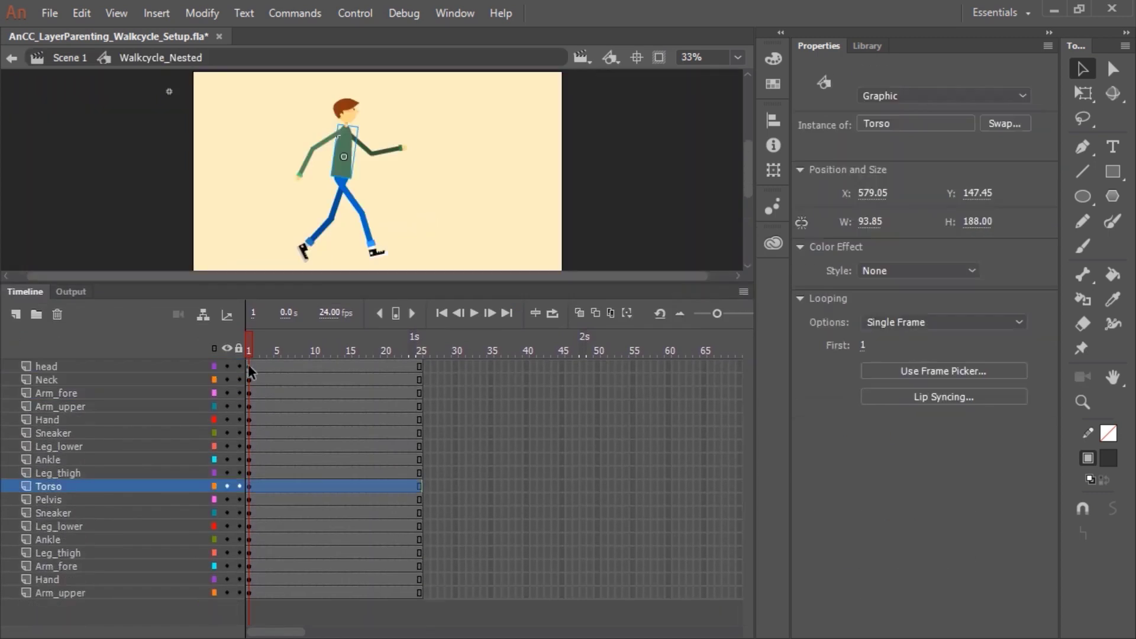
left_click(249, 367)
left_click(250, 379)
left_click(250, 406)
left_click(249, 393)
left_click(250, 420)
left_click(250, 433)
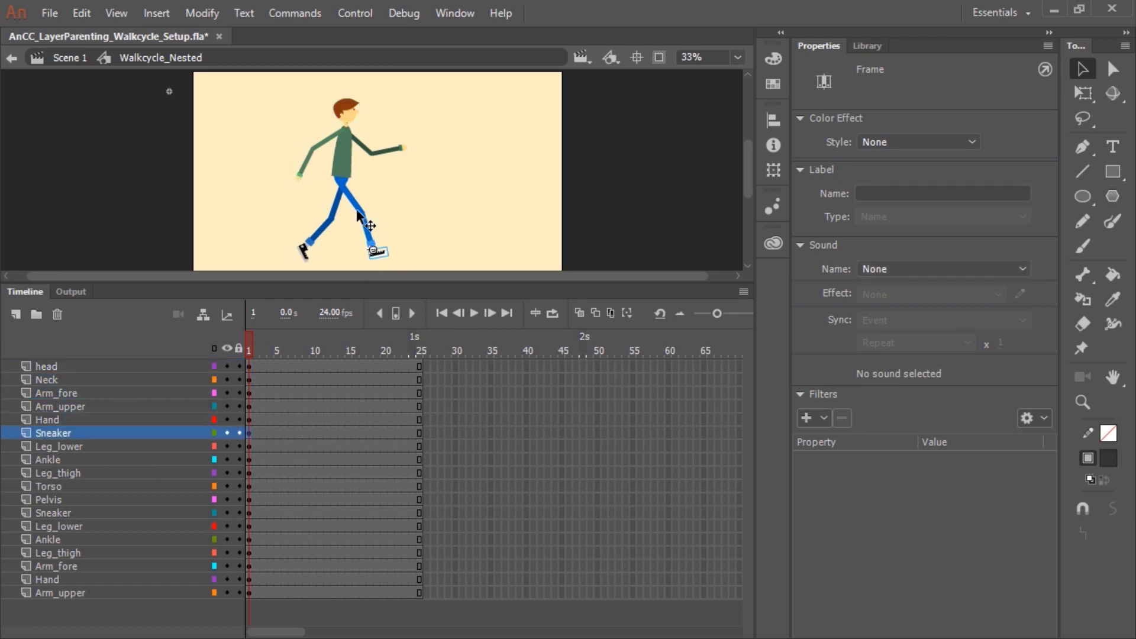
Select the front Leg-thigh instance with Free Transform, check its pivot point at the hip, and test its rotation
key("z")
left_click(345, 171)
left_click_drag(436, 283, 446, 441)
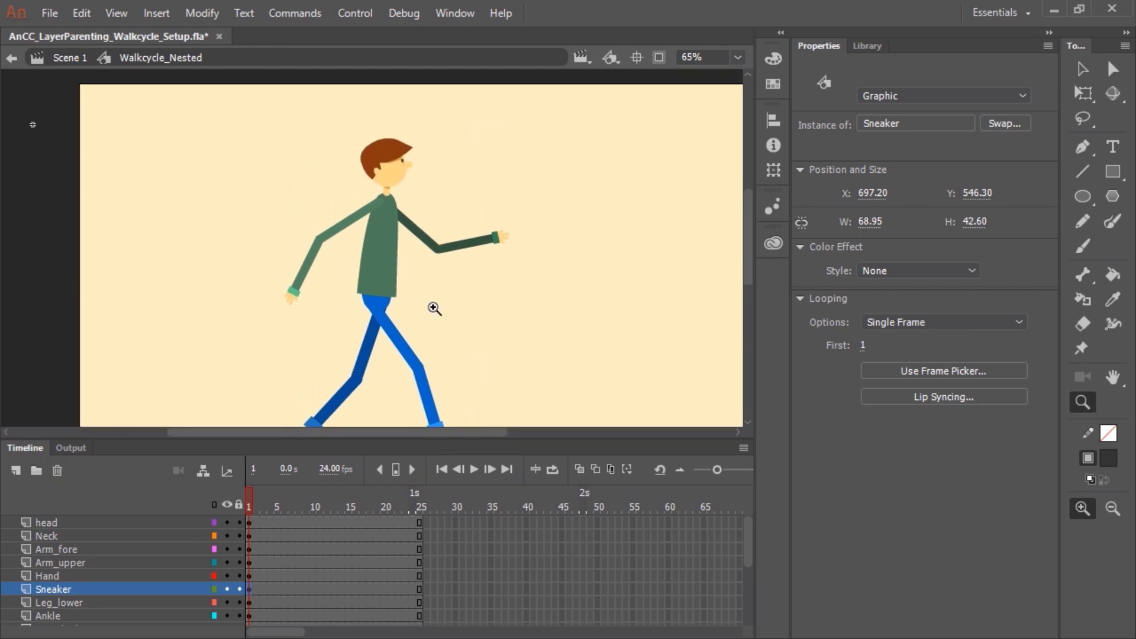
key("v")
left_click(401, 345)
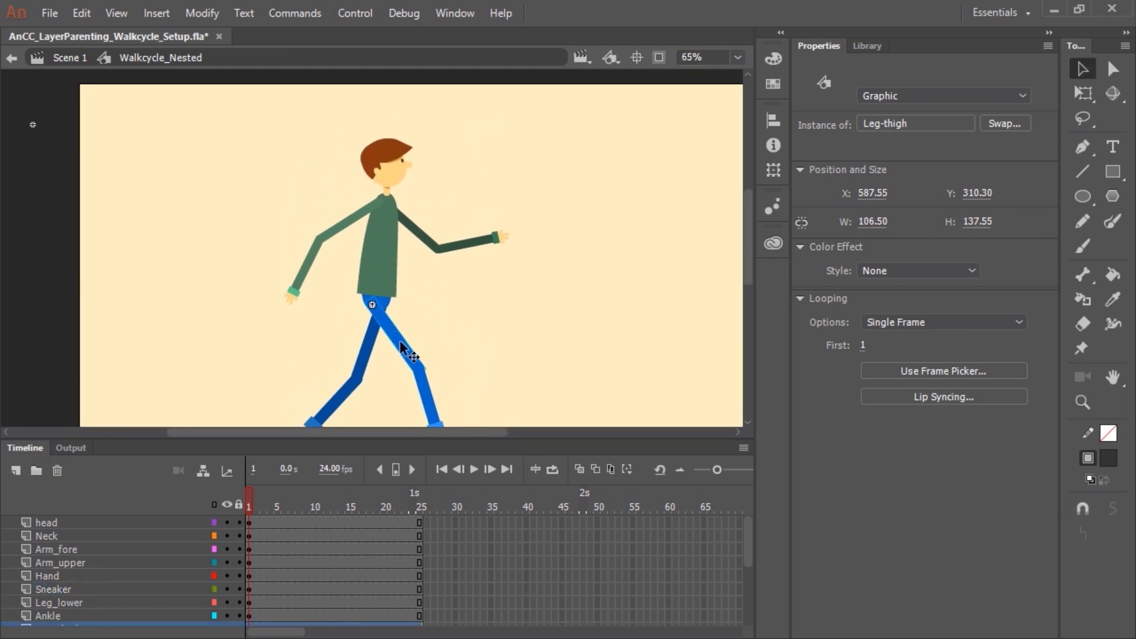
key("ctrl+equal")
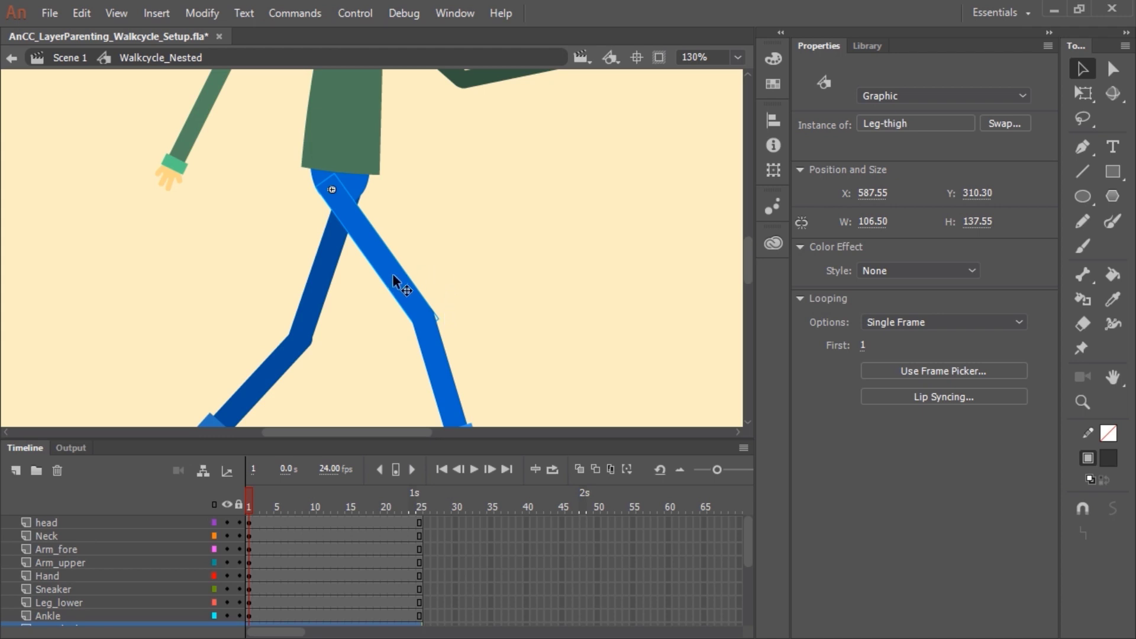
key("q")
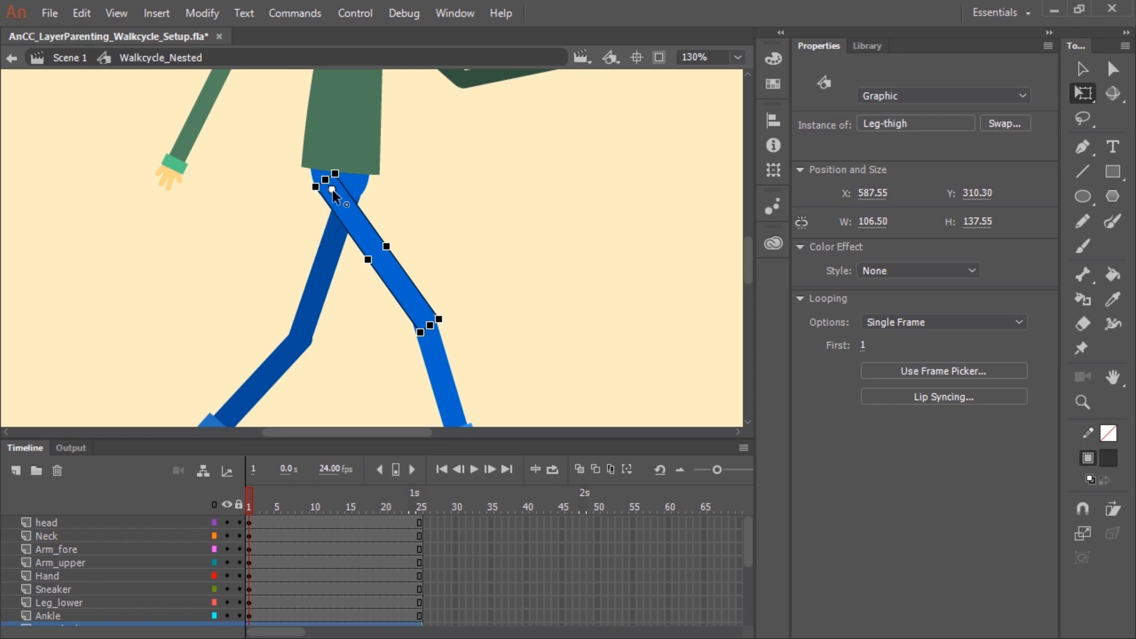
left_click_drag(378, 255, 380, 255)
double_click(378, 254)
mouse_move(448, 325)
left_mouse_down()
mouse_move(409, 379)
mouse_move(472, 302)
mouse_move(393, 368)
mouse_move(467, 304)
mouse_move(447, 327)
left_mouse_up()
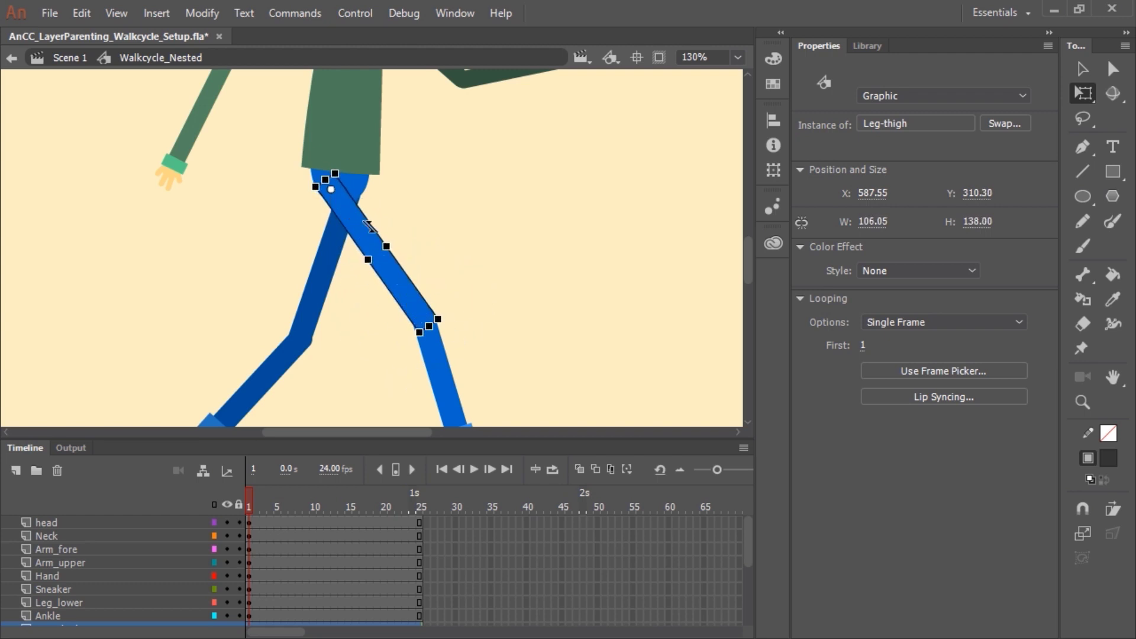
Check the pivot points of the front lower leg, sneaker, upper arm, forearm and head with Free Transform
left_click_drag(510, 360, 489, 203)
left_click(438, 252)
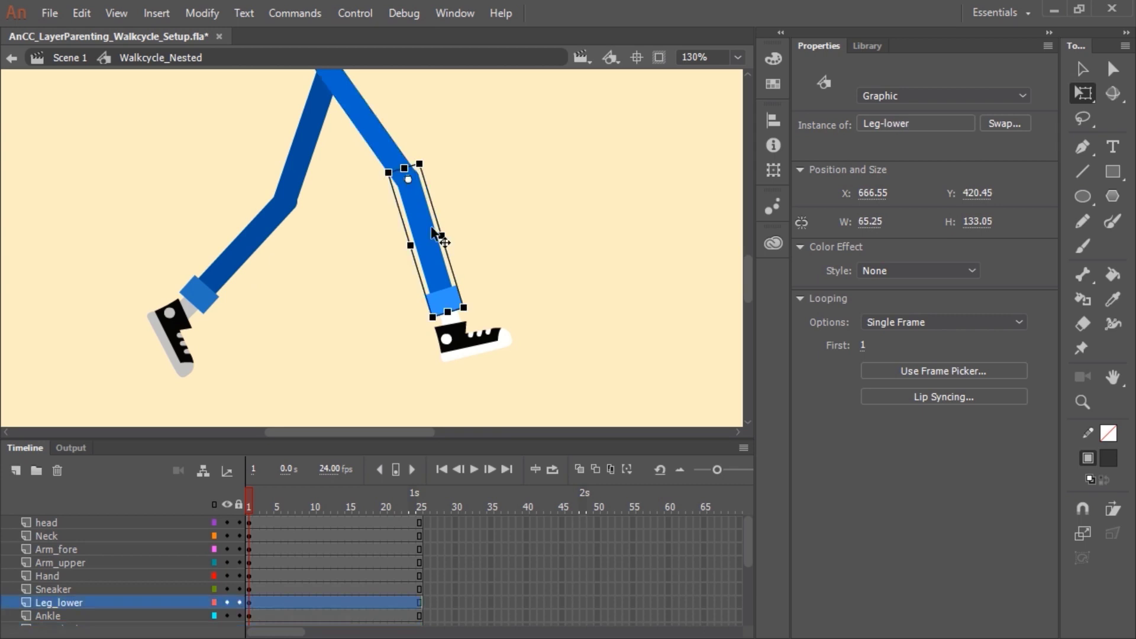
left_click(472, 350)
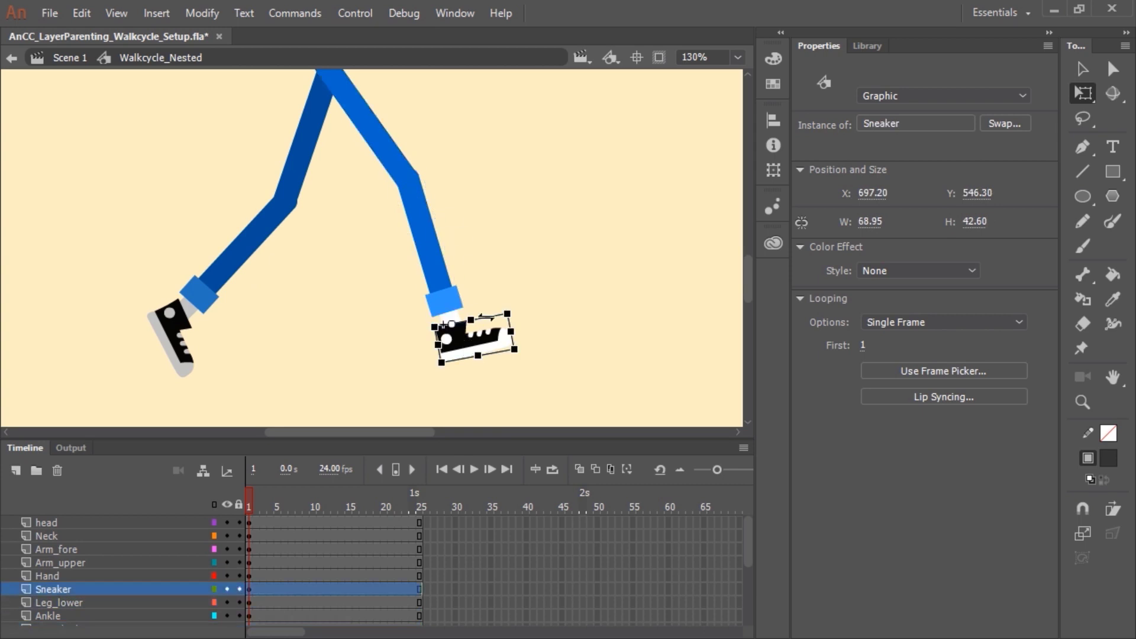
left_click_drag(480, 177, 500, 437)
left_click(317, 180)
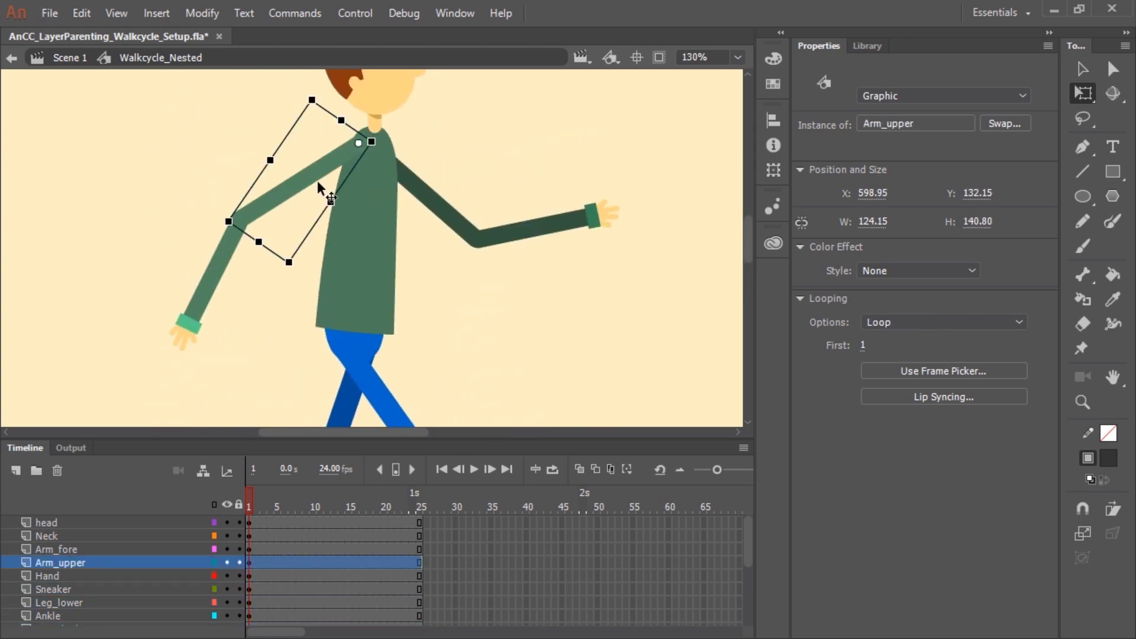
left_click(230, 277)
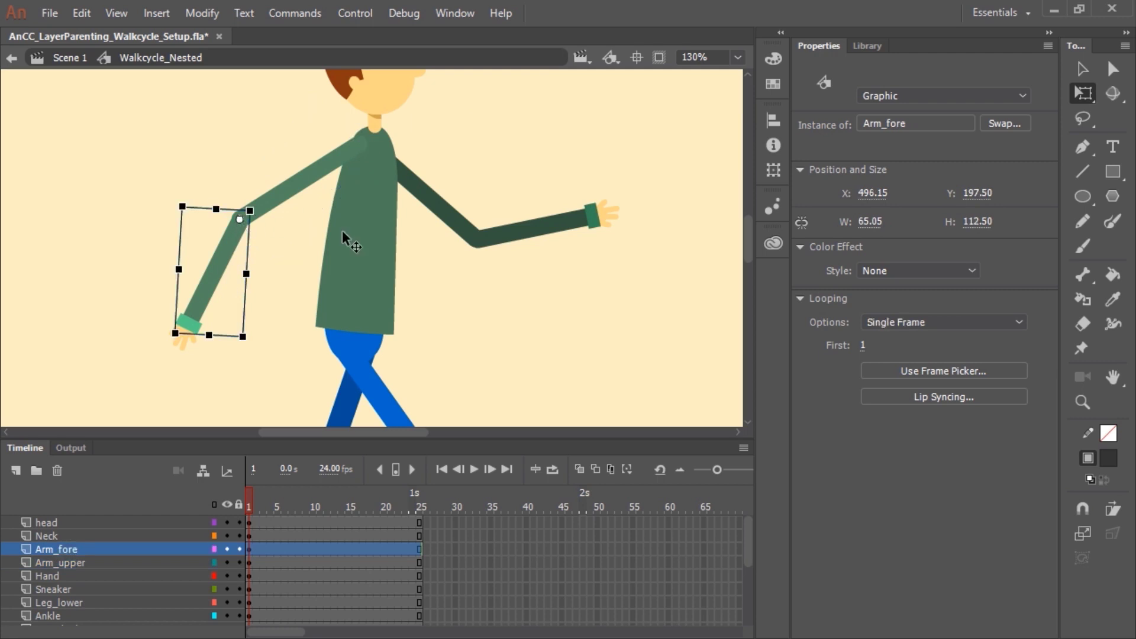
scroll(474, 174, "up", 5)
left_click(385, 220)
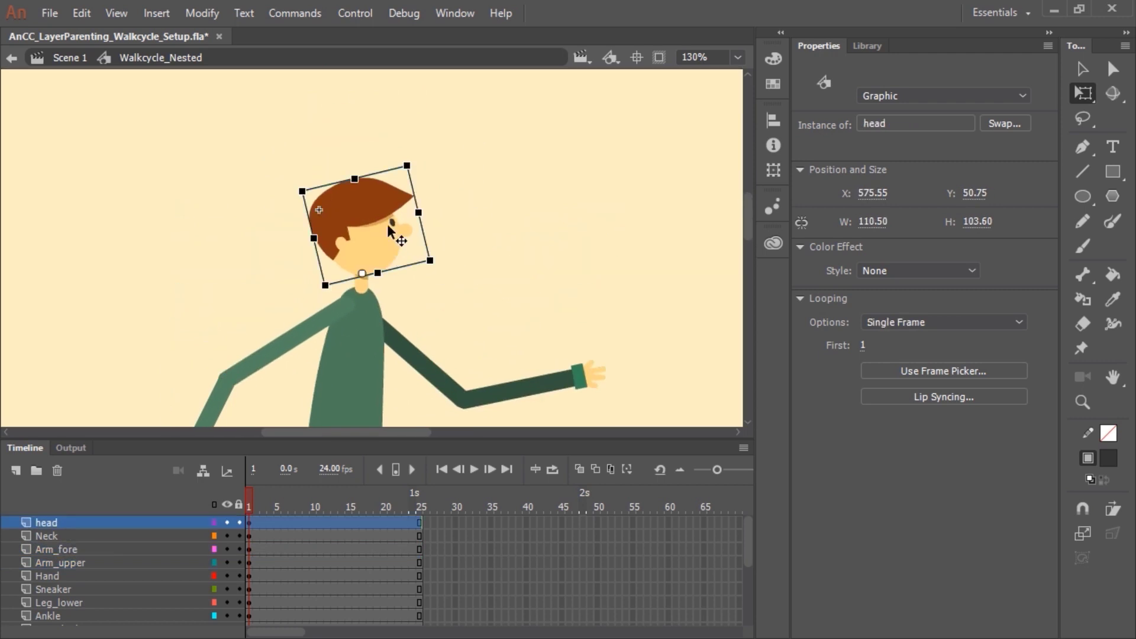
left_click_drag(413, 162, 409, 161)
left_click(479, 236)
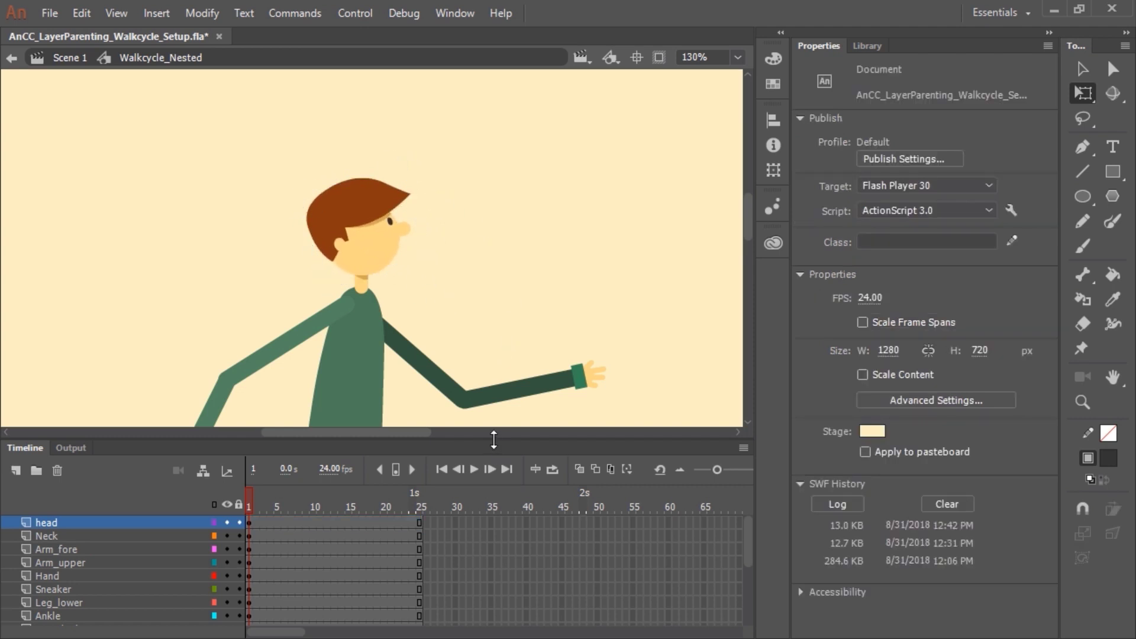
Enlarge the timeline to fit all body-part layers and show the layer parenting view
left_click_drag(495, 345, 461, 232)
left_click_drag(493, 441, 522, 299)
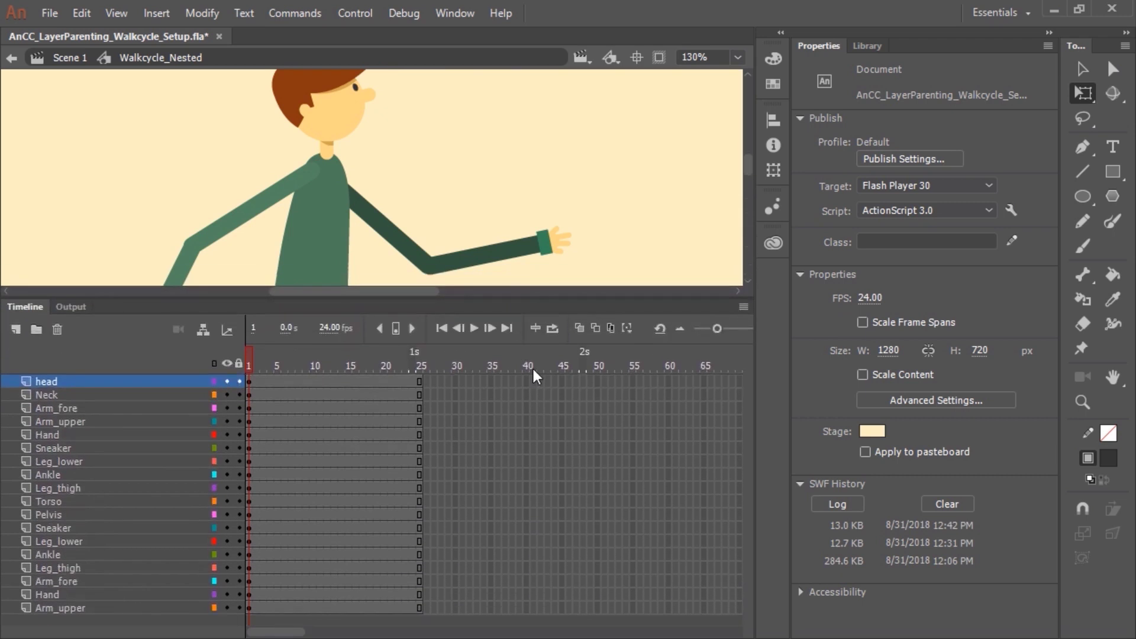
left_click(203, 329)
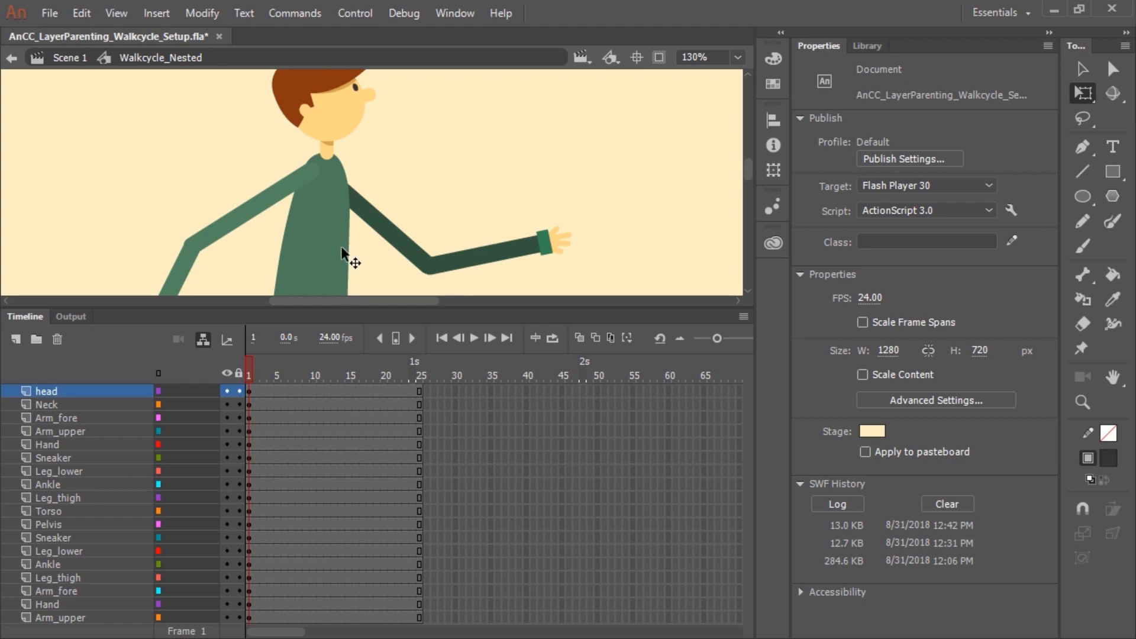
Parent the Pelvis layer to the Torso layer, and the front leg's Leg_thigh layer to Pelvis
left_click(319, 243)
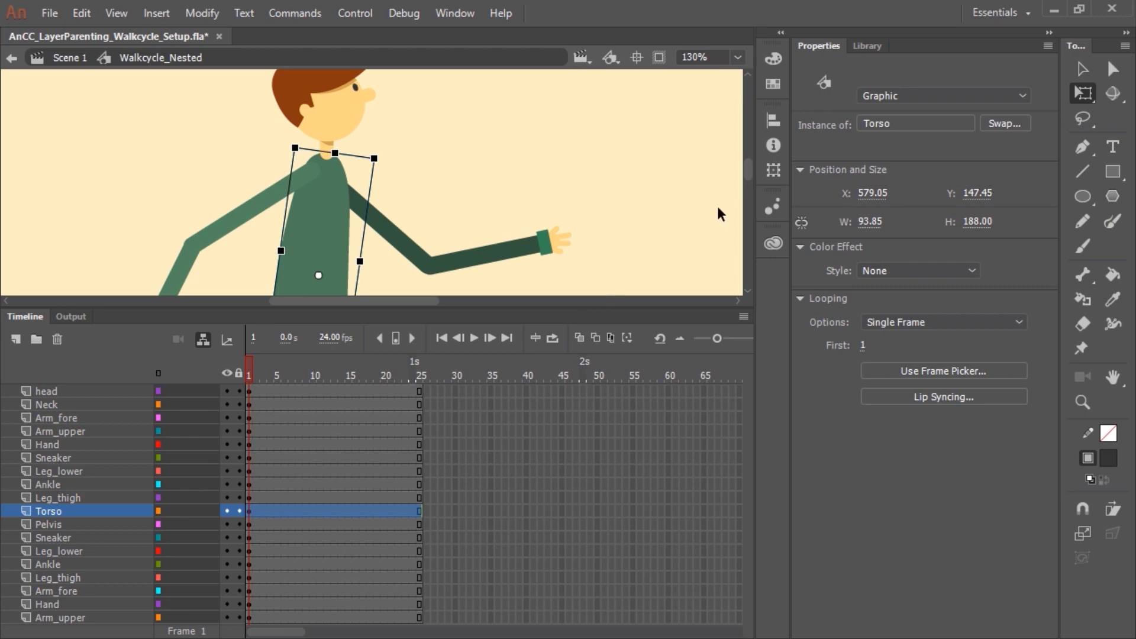
left_click_drag(747, 172, 746, 178)
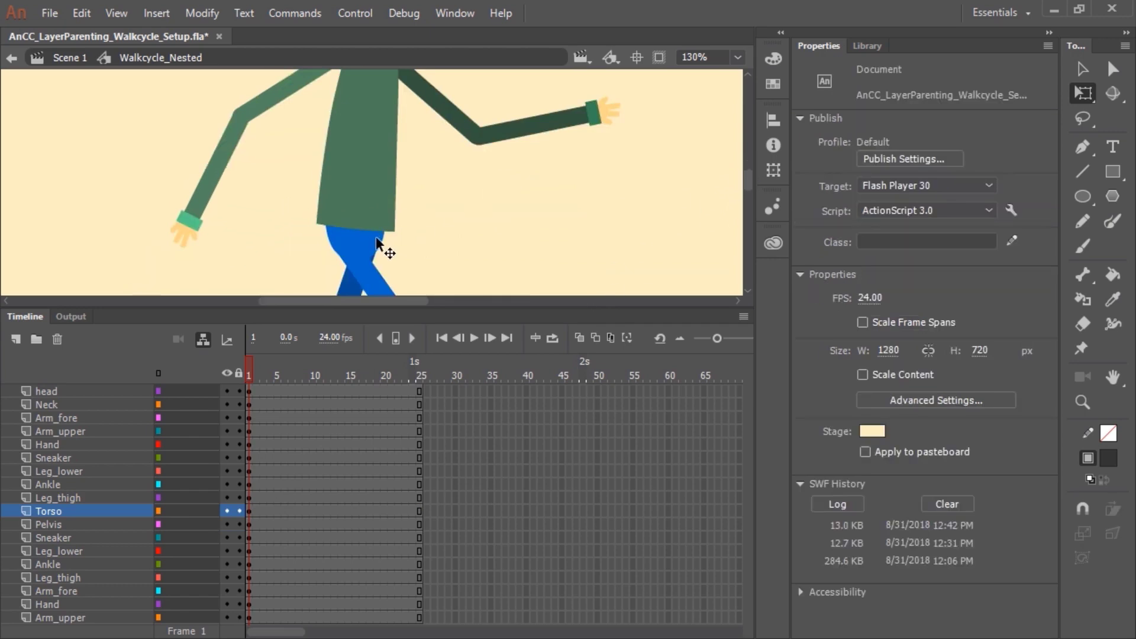
left_click(376, 237)
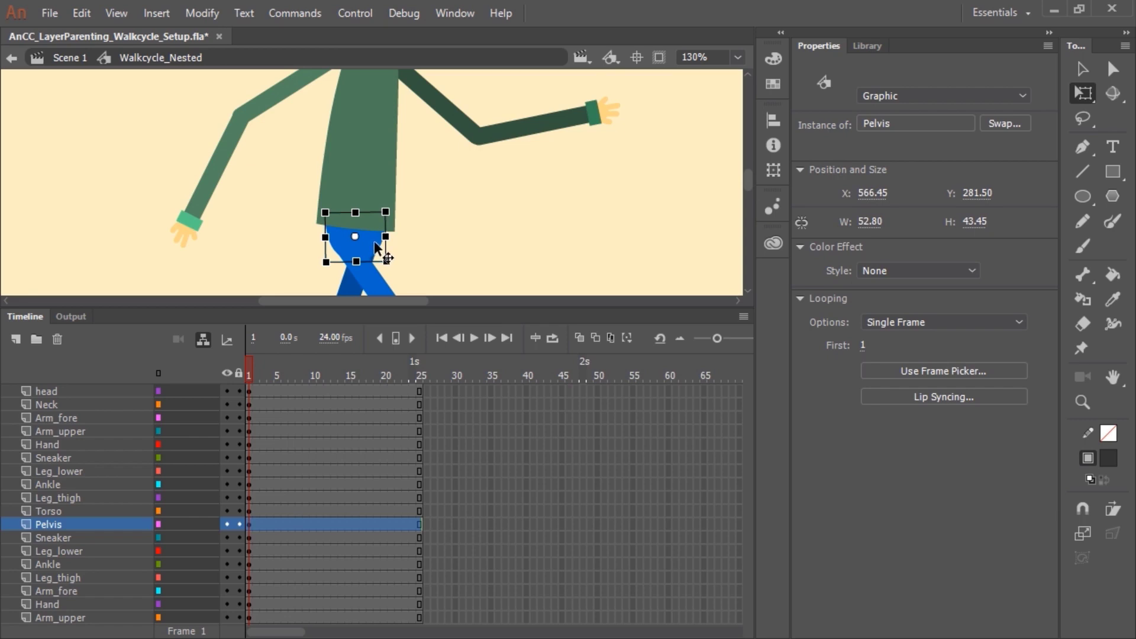
left_click(187, 524)
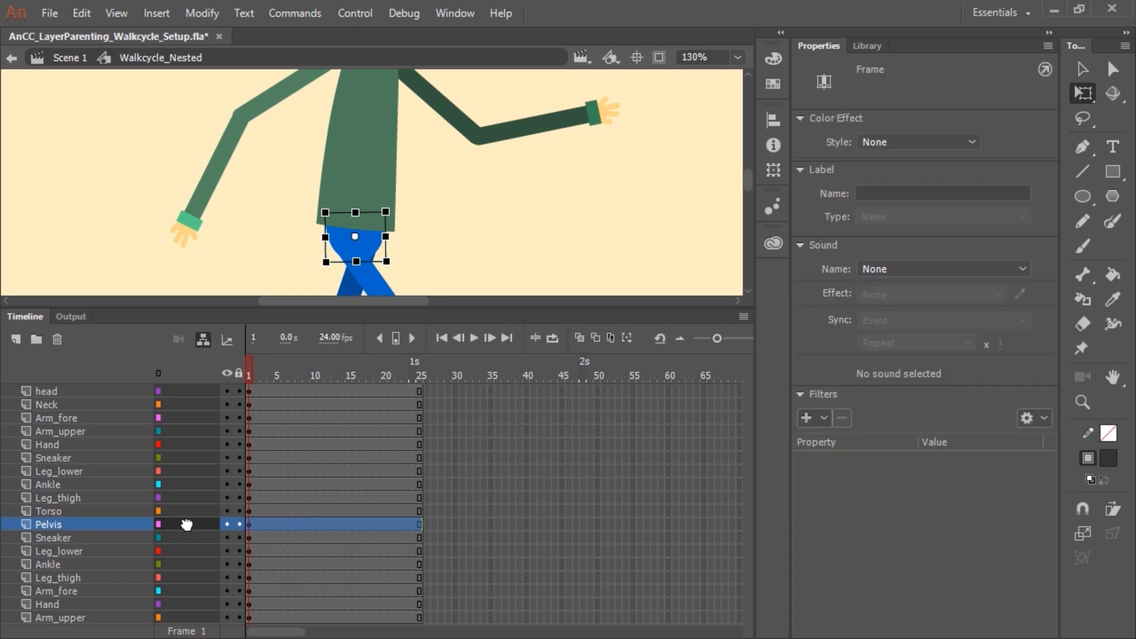
left_click_drag(186, 524, 181, 511)
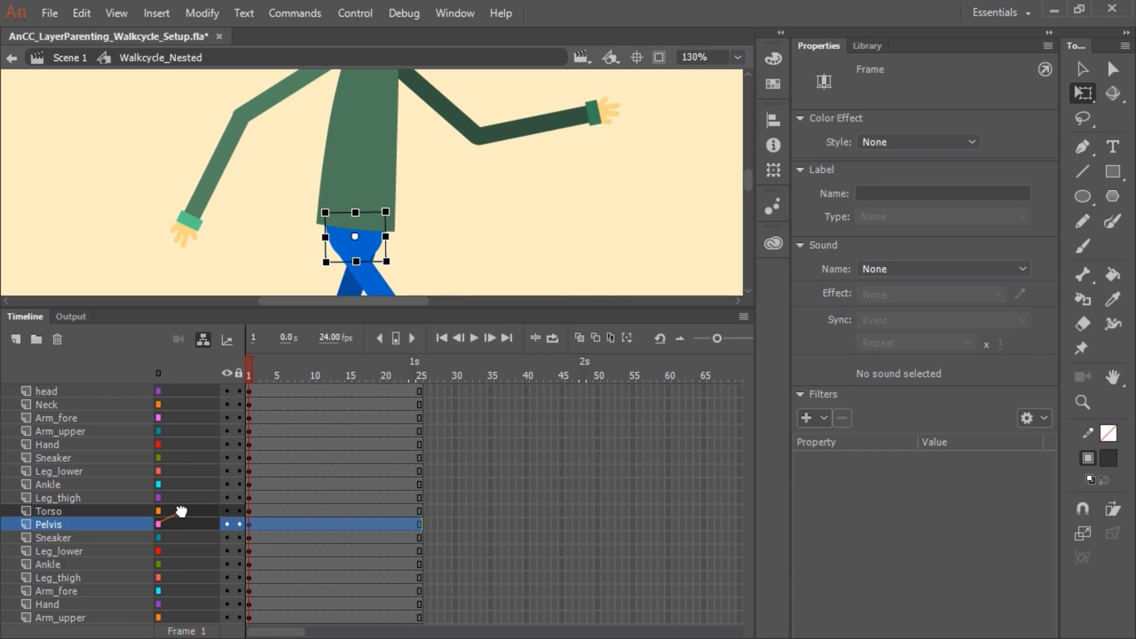
left_click_drag(181, 512, 182, 511)
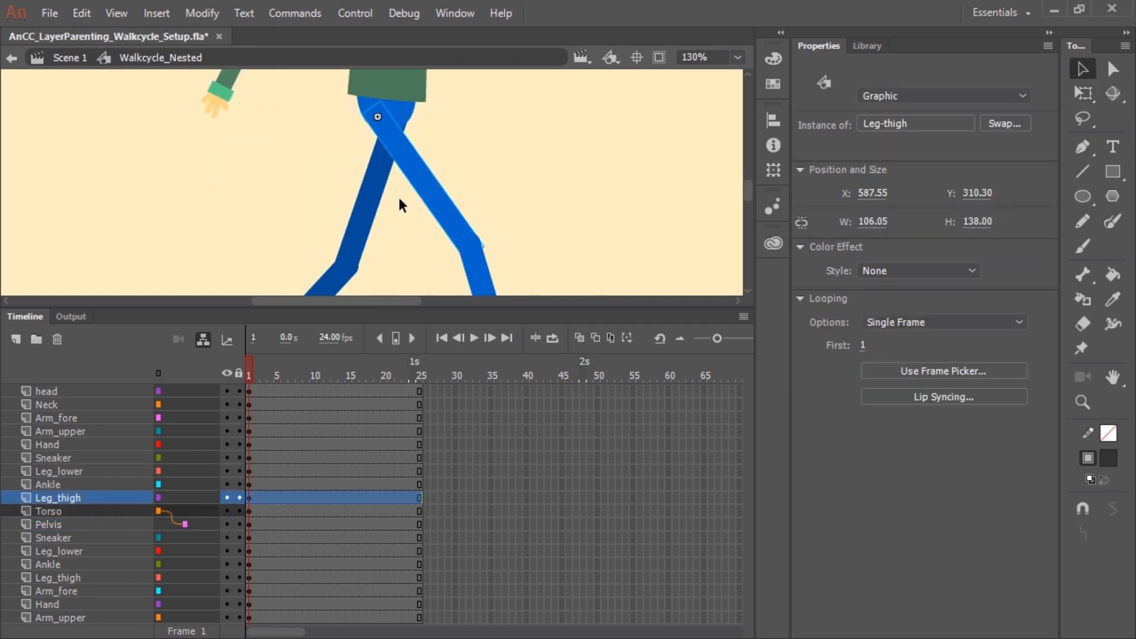
left_click(188, 497)
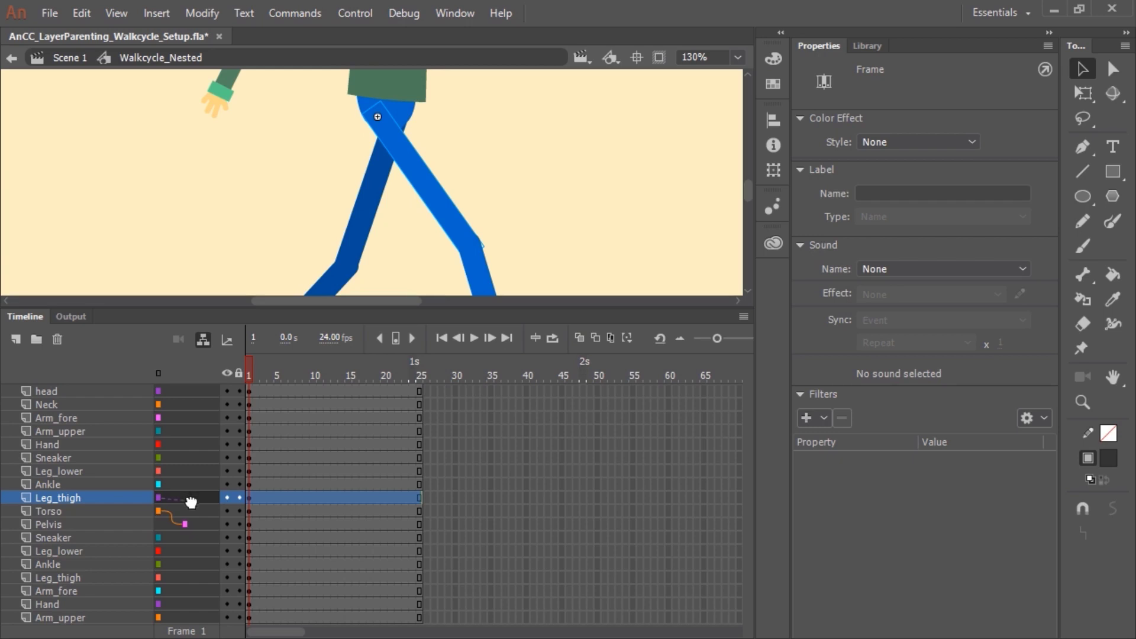
left_click_drag(191, 502, 197, 525)
Parent the front leg's Leg_lower layer to its Leg_thigh layer
left_click_drag(551, 256, 490, 140)
left_click(426, 195)
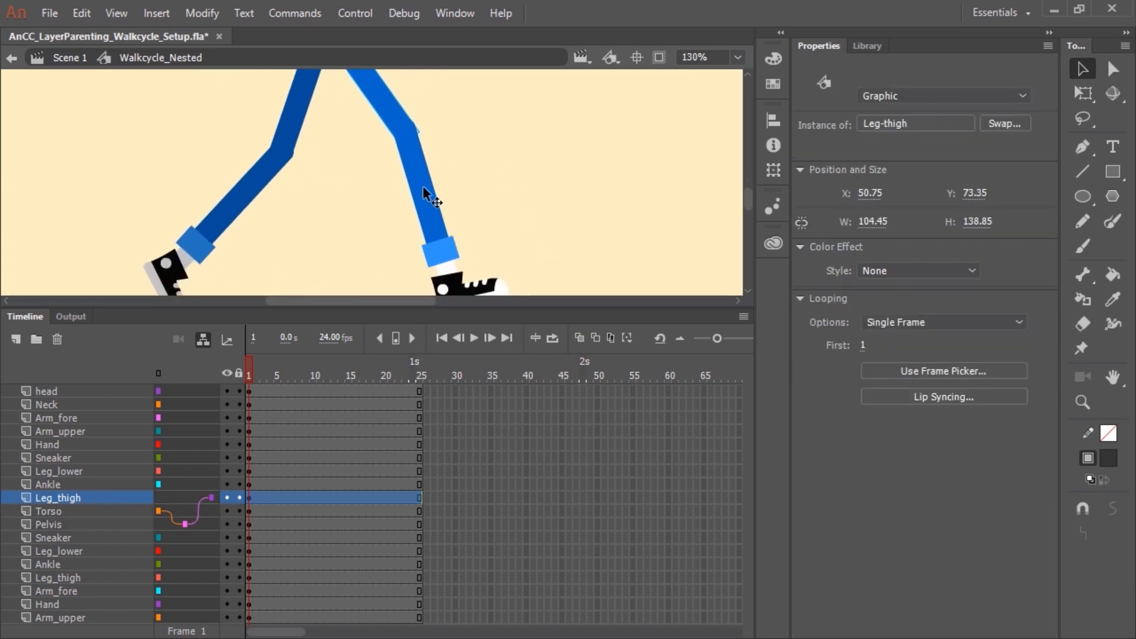
left_click(426, 196)
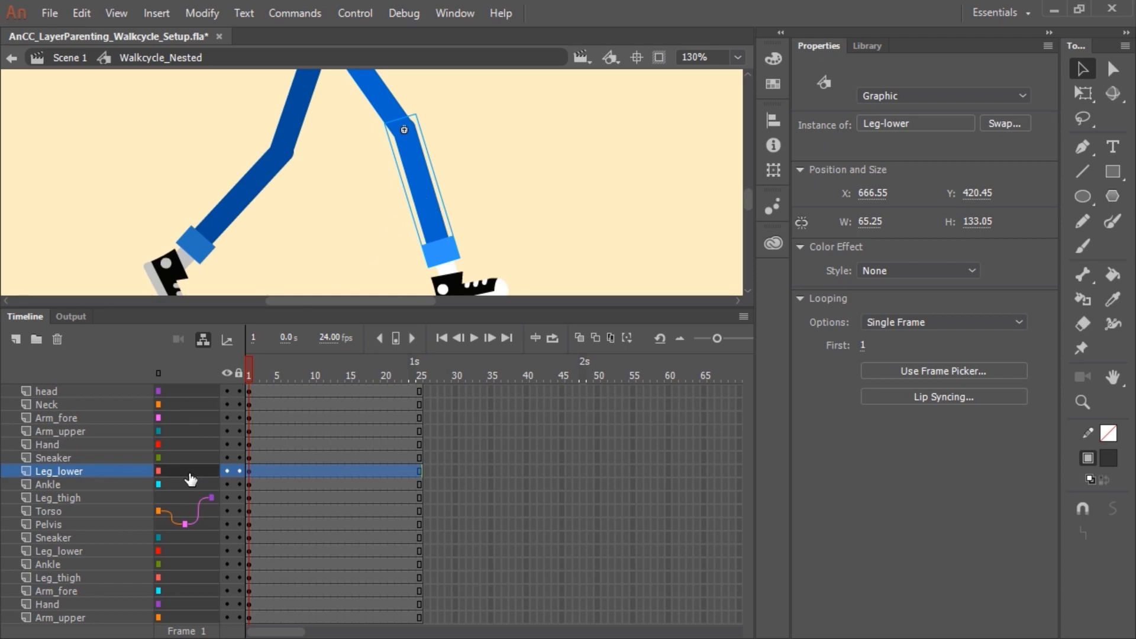
left_click_drag(190, 484, 192, 500)
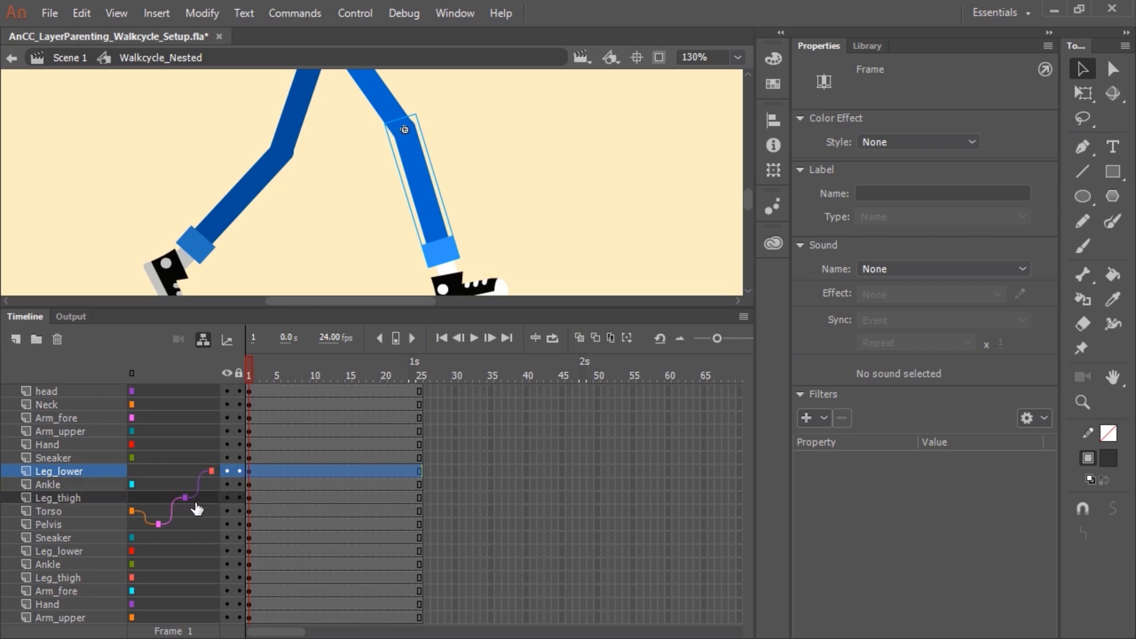
Parent the front leg's Ankle layer to Leg_lower, and its Sneaker layer to Ankle
left_click(453, 274)
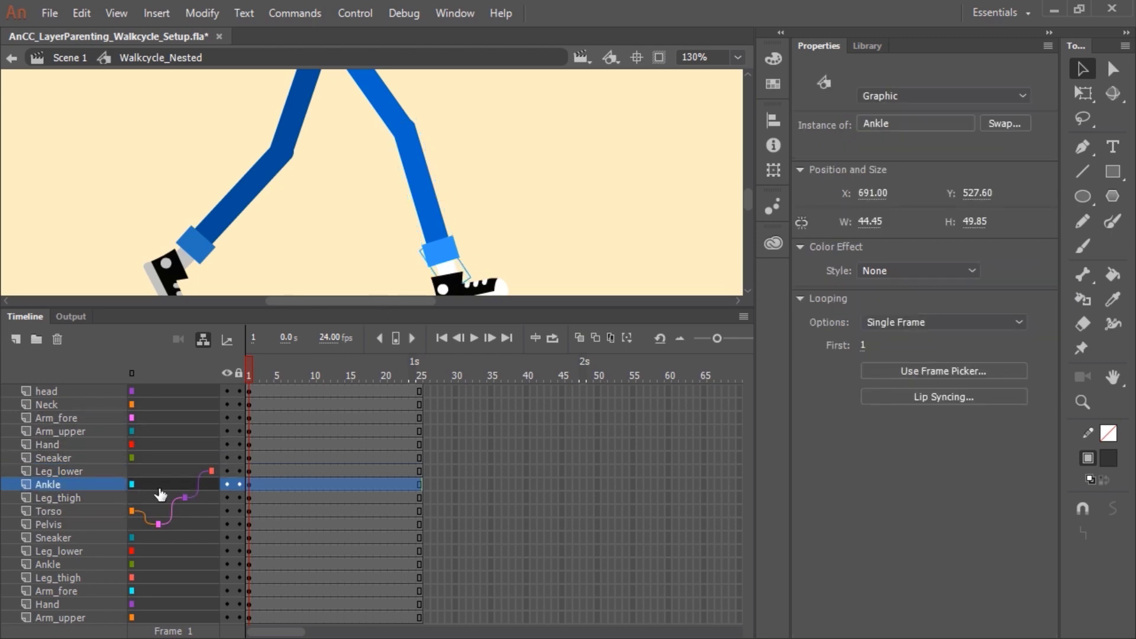
left_click_drag(158, 485, 163, 471)
left_click(471, 287)
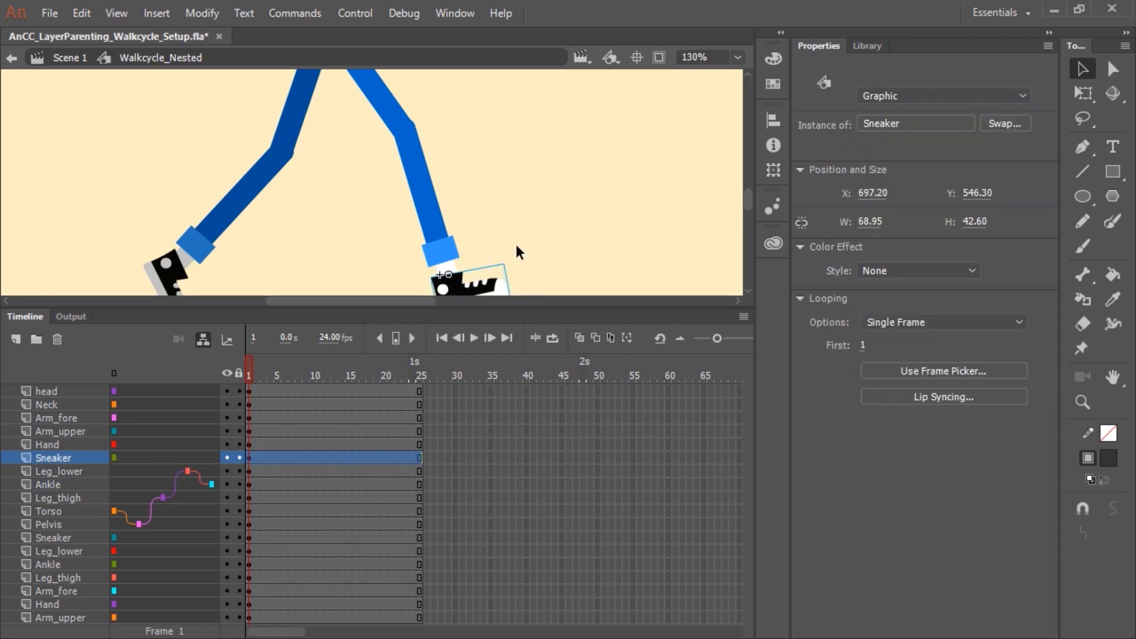
left_click_drag(532, 229, 488, 162)
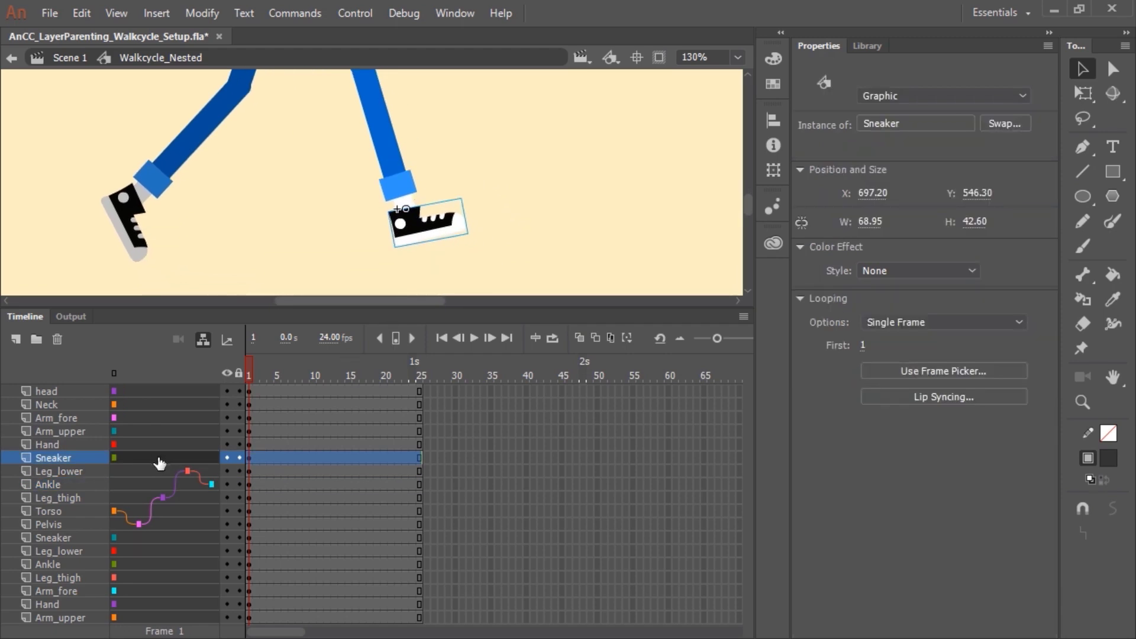
left_click_drag(157, 462, 158, 480)
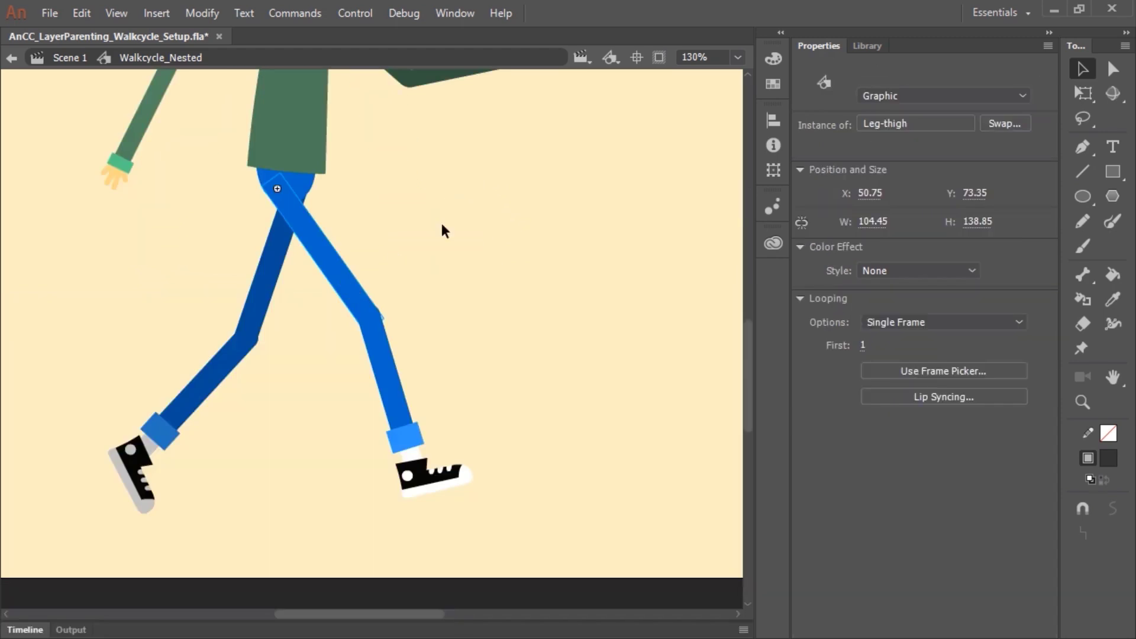
Test the parenting by rotating the pelvis, front thigh, front lower leg and torso with Free Transform
left_click(1084, 93)
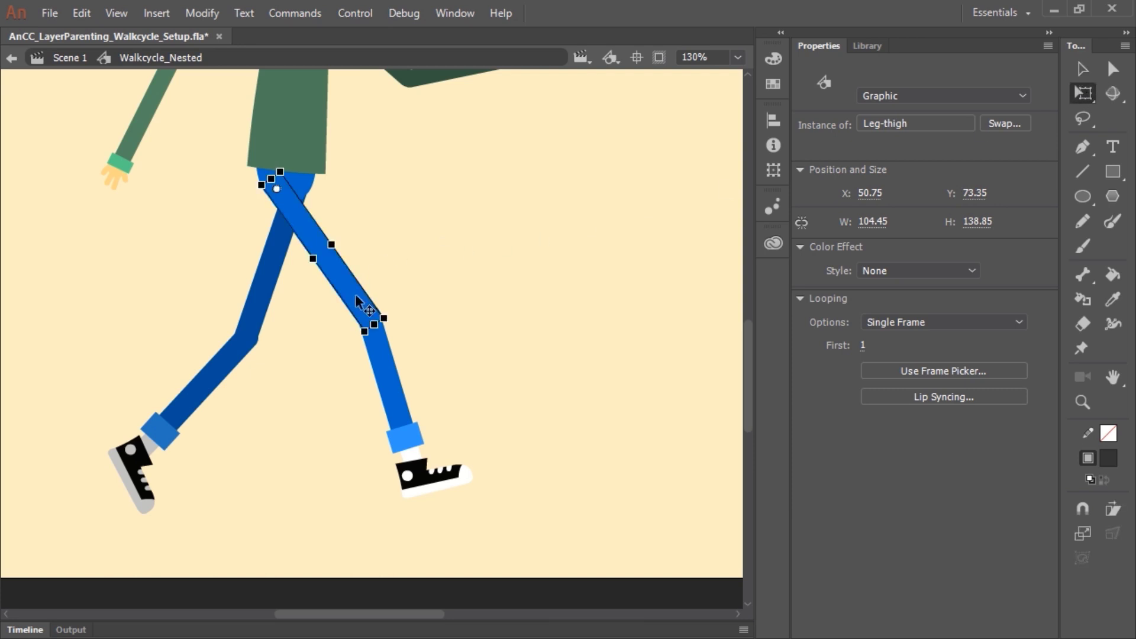
left_click(301, 184)
mouse_move(329, 210)
left_mouse_down()
mouse_move(308, 227)
mouse_move(320, 231)
mouse_move(333, 213)
mouse_move(317, 227)
mouse_move(328, 222)
left_mouse_up()
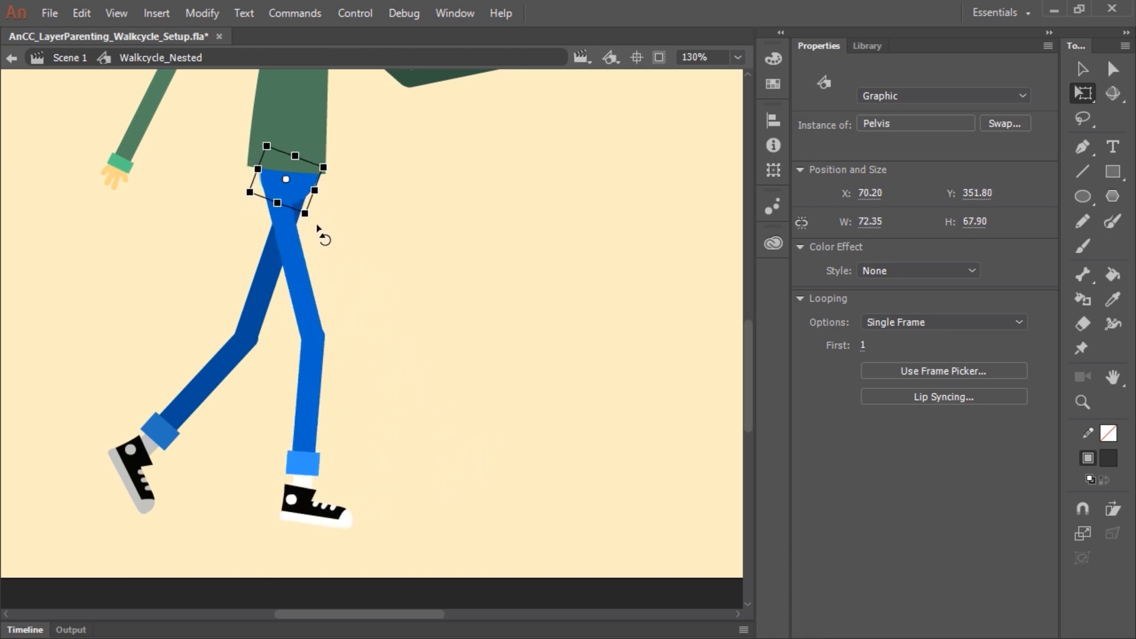
left_click(339, 293)
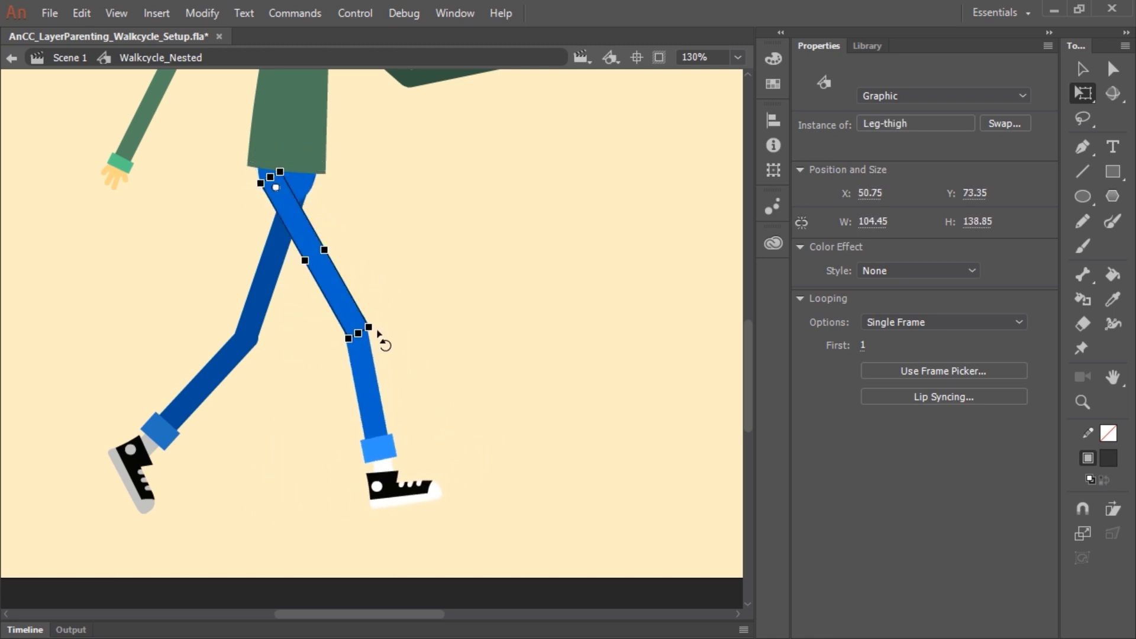
mouse_move(377, 334)
left_mouse_down()
mouse_move(375, 345)
mouse_move(409, 315)
mouse_move(395, 338)
left_mouse_up()
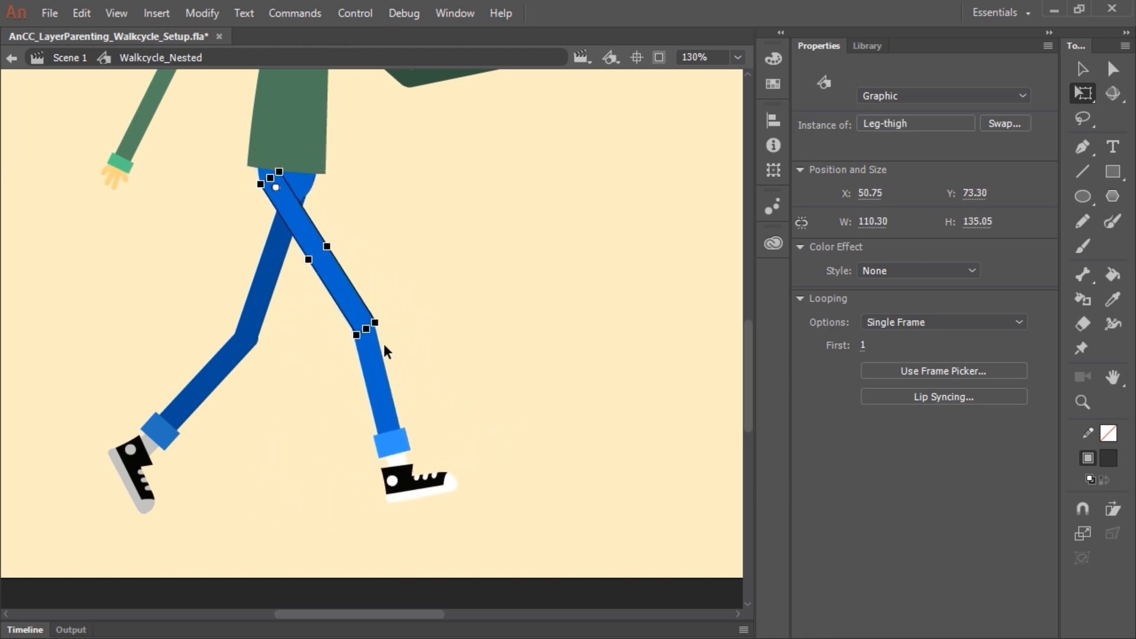
left_click(375, 372)
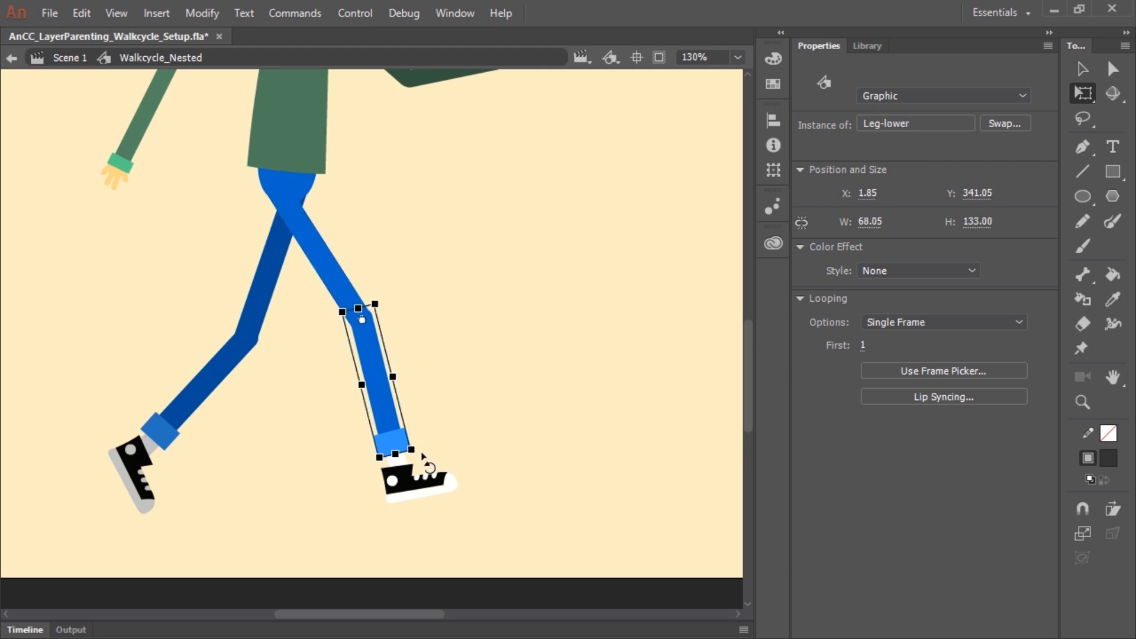
mouse_move(421, 453)
left_mouse_down()
mouse_move(322, 450)
mouse_move(393, 456)
mouse_move(425, 432)
mouse_move(360, 452)
mouse_move(451, 437)
mouse_move(420, 449)
left_mouse_up()
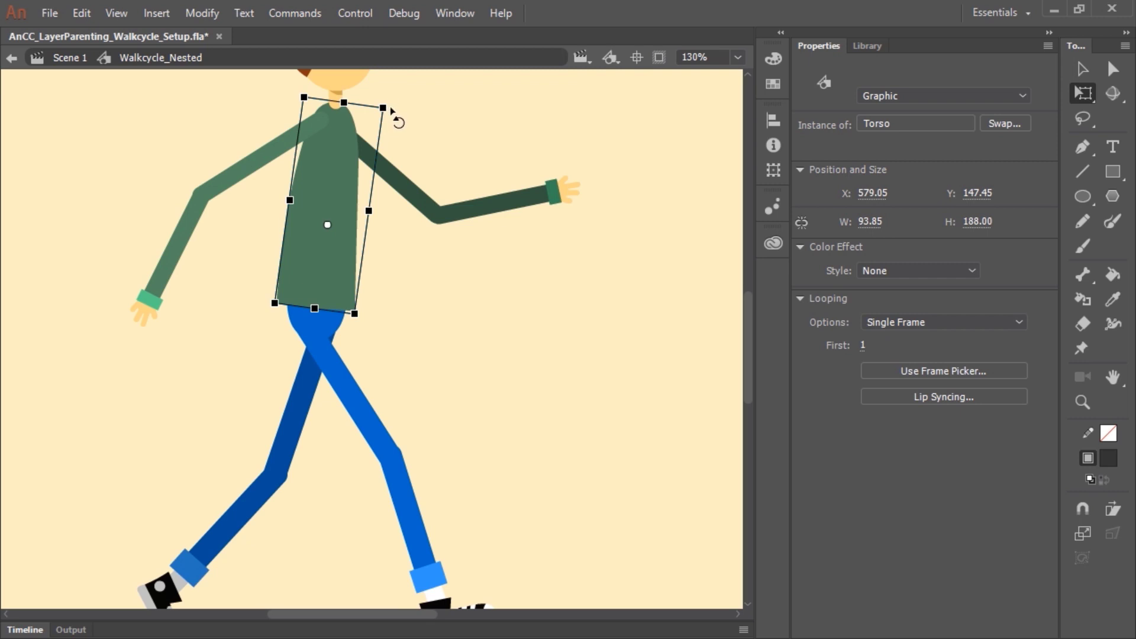
left_click_drag(390, 109, 375, 126)
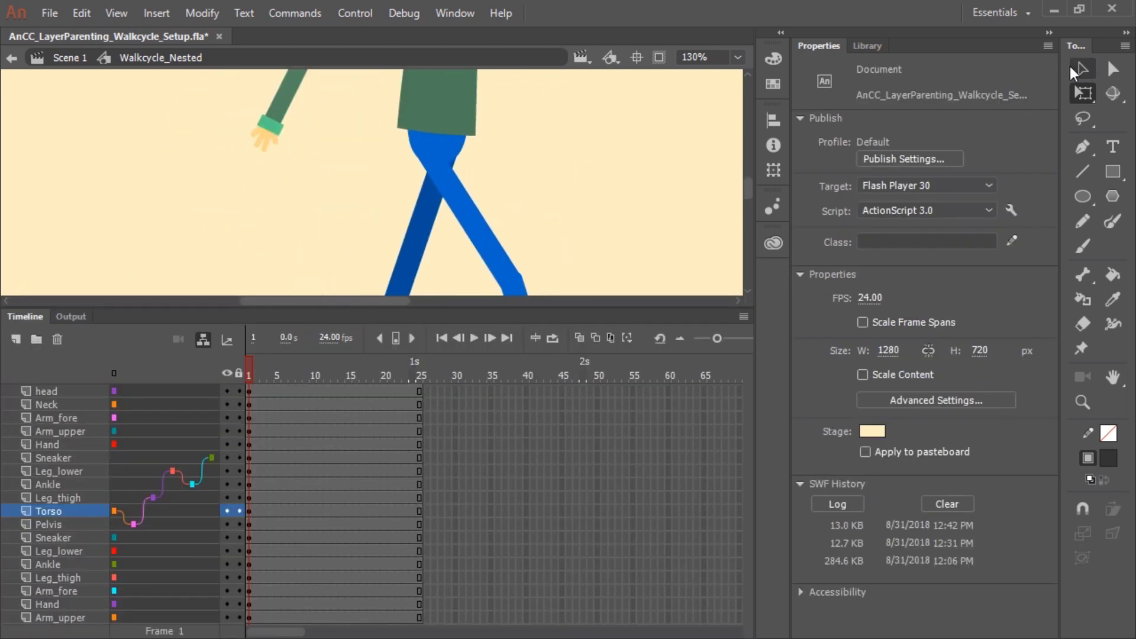
Parent the rear leg's Leg_thigh layer to Pelvis, and its Leg_lower layer to Leg_thigh
left_click(423, 235)
left_click_drag(184, 582, 178, 529)
left_click(190, 552)
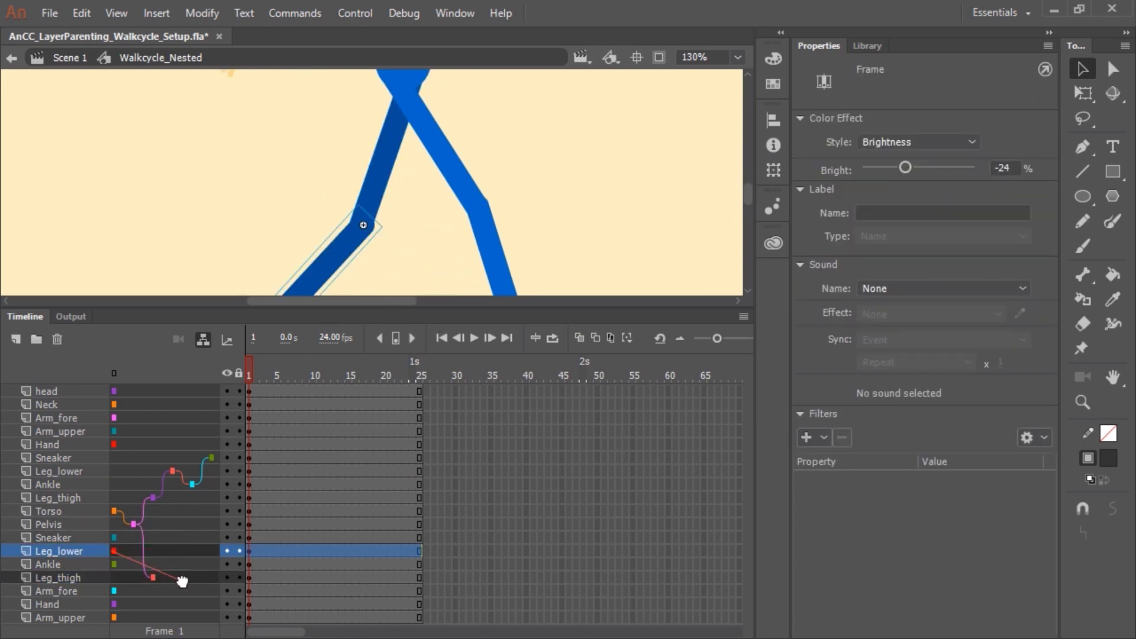
left_click_drag(183, 582, 180, 579)
Parent the rear leg's Ankle layer to Leg_lower, and its Sneaker layer to Ankle
left_click_drag(325, 290, 411, 173)
left_click(364, 197)
mouse_move(196, 568)
left_mouse_down()
mouse_move(190, 538)
mouse_move(200, 566)
left_mouse_up()
left_click(336, 236)
Test the rear thigh's rotation with Free Transform, and undo it
left_click_drag(453, 255, 421, 466)
left_click_drag(437, 237, 368, 385)
left_click(355, 266)
key("q")
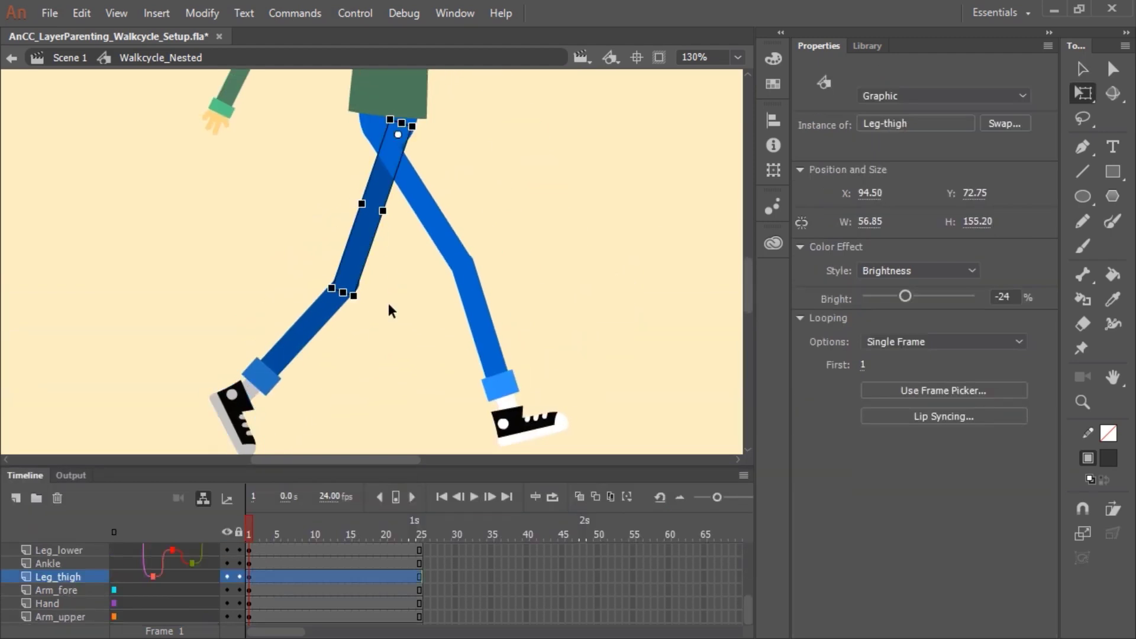
left_click_drag(370, 308, 393, 309)
key("ctrl+z")
Select the front upper arm and parent its Arm_upper layer to Torso
left_click(563, 159)
left_click_drag(562, 159, 515, 432)
left_click(294, 232)
key("v")
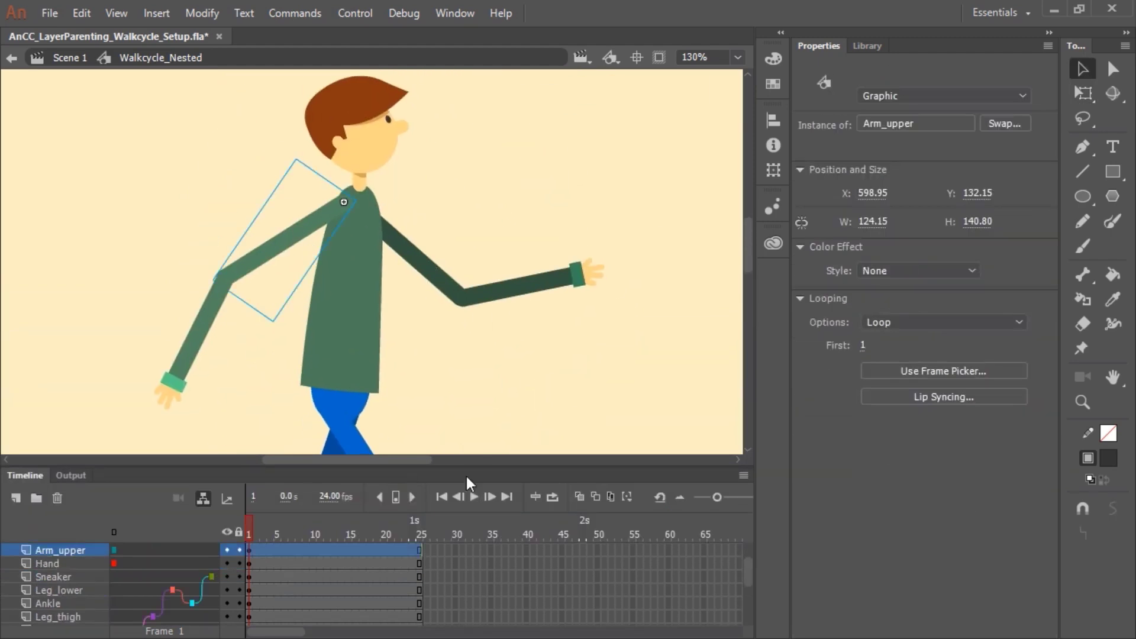
left_click_drag(467, 469, 467, 369)
left_click_drag(114, 450, 168, 512)
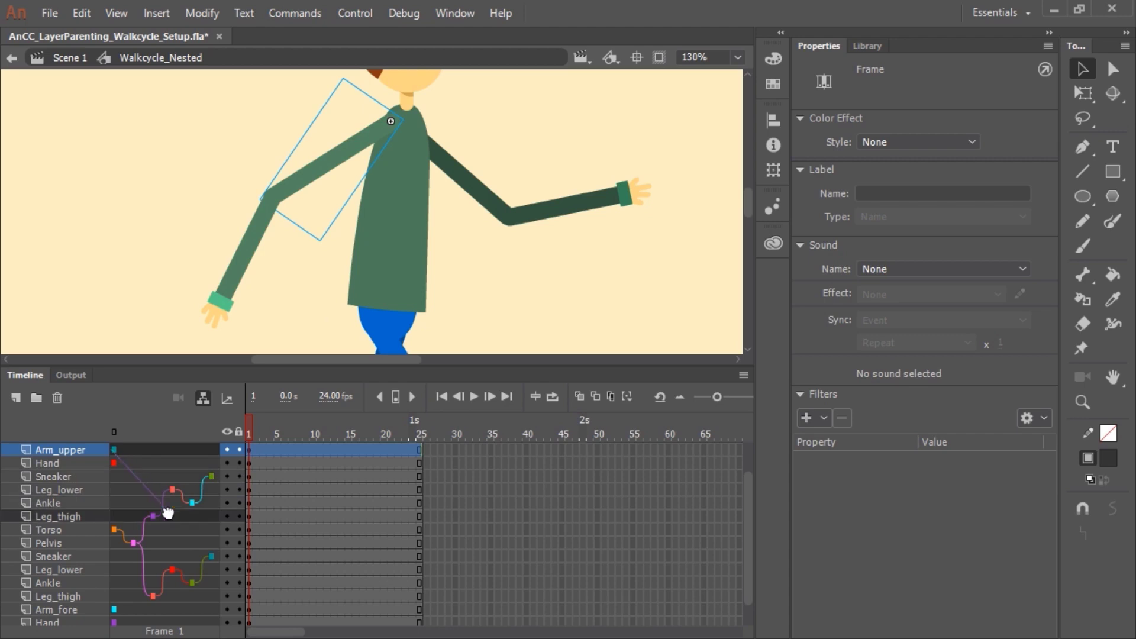
Parent the front arm's Arm_fore layer to Arm_upper, and its Hand layer to Arm_fore
left_click(246, 261)
left_click(217, 309)
left_click_drag(113, 477, 185, 467)
left_click(329, 163)
Build the rear arm chain by parenting Arm_upper to Torso, Arm_fore to Arm_upper and Hand to Arm_fore
left_click(479, 196)
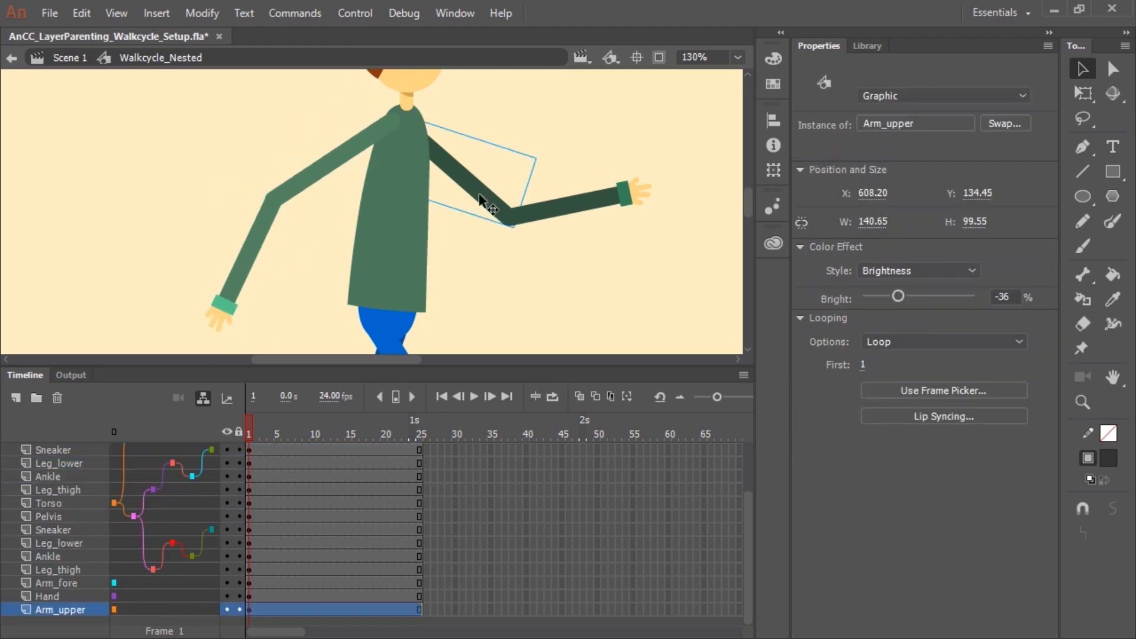
left_click_drag(114, 609, 178, 507)
left_click(552, 215)
left_click(56, 596)
left_click_drag(113, 596, 191, 586)
Test the rear upper arm's rotation with Free Transform
left_click(474, 183)
key("q")
left_click_drag(523, 248, 516, 255)
left_click_drag(533, 133, 554, 318)
Parent the Neck layer to Torso and the head layer to Neck, and show the parent options in the hierarchy view
key("v")
left_click(431, 285)
left_click_drag(114, 450, 177, 473)
left_click(396, 272)
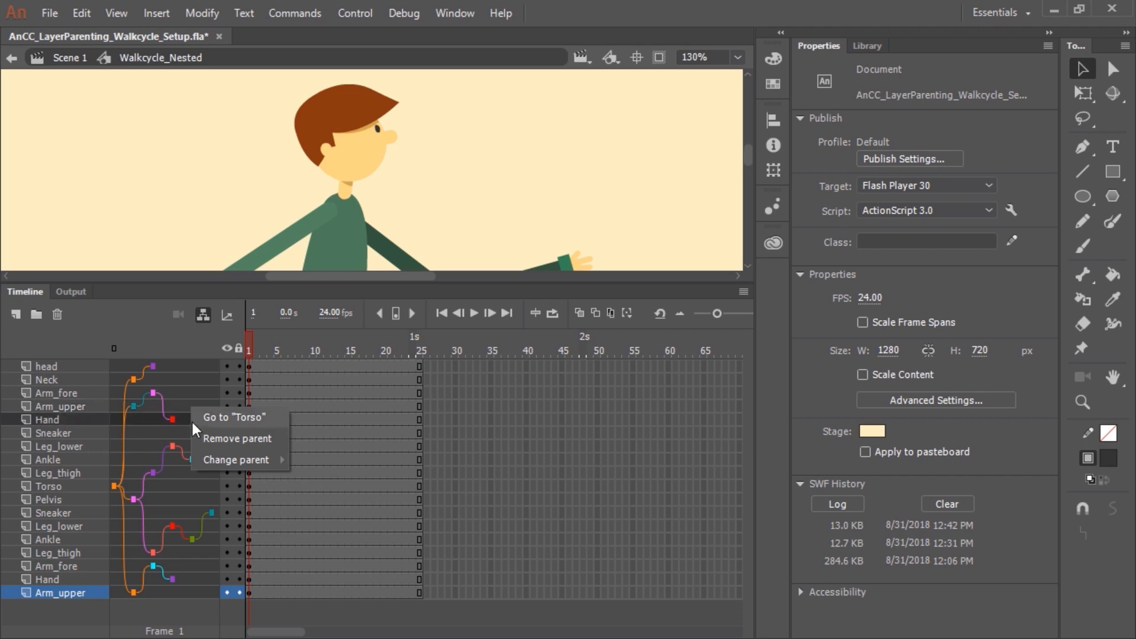
mouse_move(243, 456)
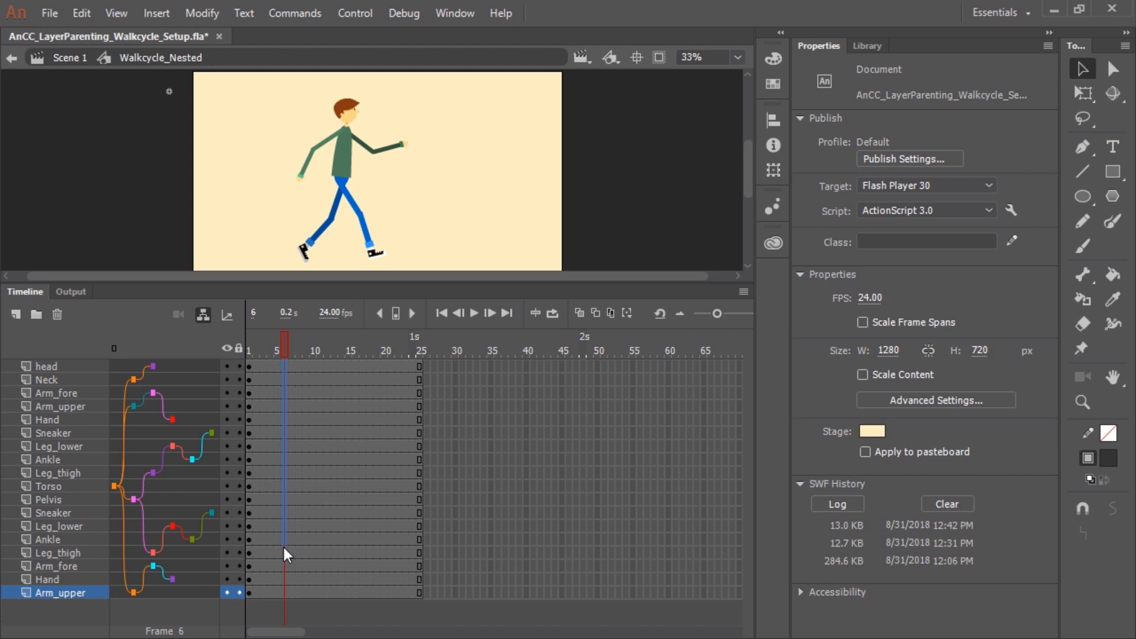
Insert keyframes at frame 6 on all body-part layers
left_click_drag(283, 548, 286, 605)
key("z")
left_click(376, 207)
left_click_drag(407, 283, 407, 347)
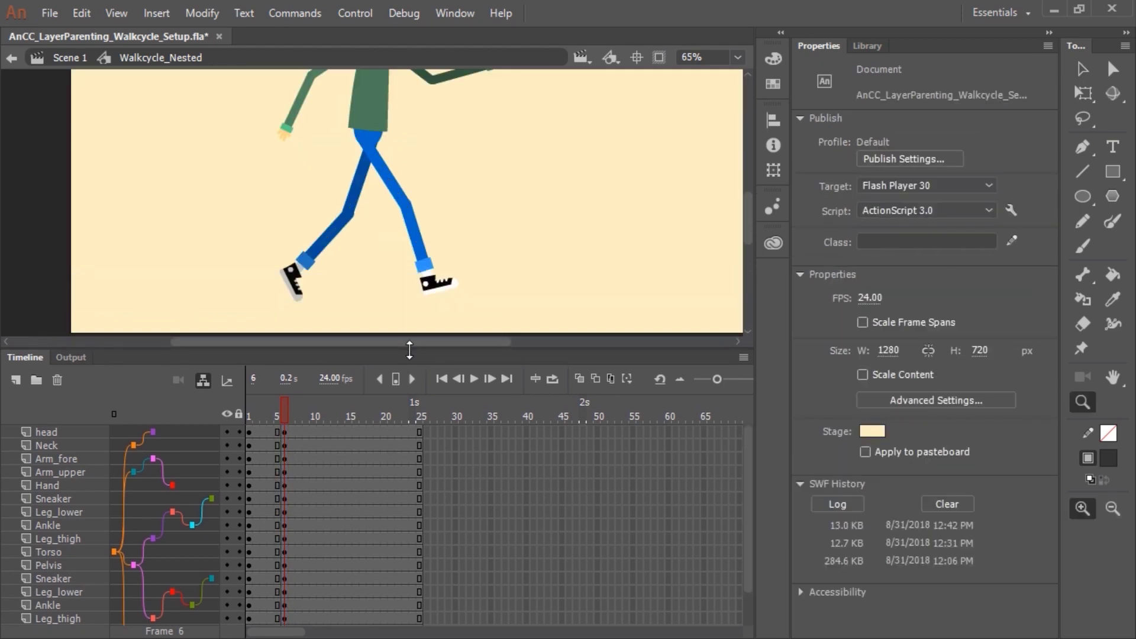
In frame 6, rotate the front thigh and lower leg with Free Transform to bring the leg back beneath the body
key("v")
left_click(387, 181)
key("q")
left_click_drag(431, 221, 419, 229)
left_click(402, 249)
left_click_drag(425, 280, 433, 276)
In frame 6, rotate the rear thigh forward and bend the rear lower leg backward
left_click(356, 196)
left_click_drag(368, 239, 398, 235)
left_click(370, 249)
left_click_drag(376, 284, 353, 266)
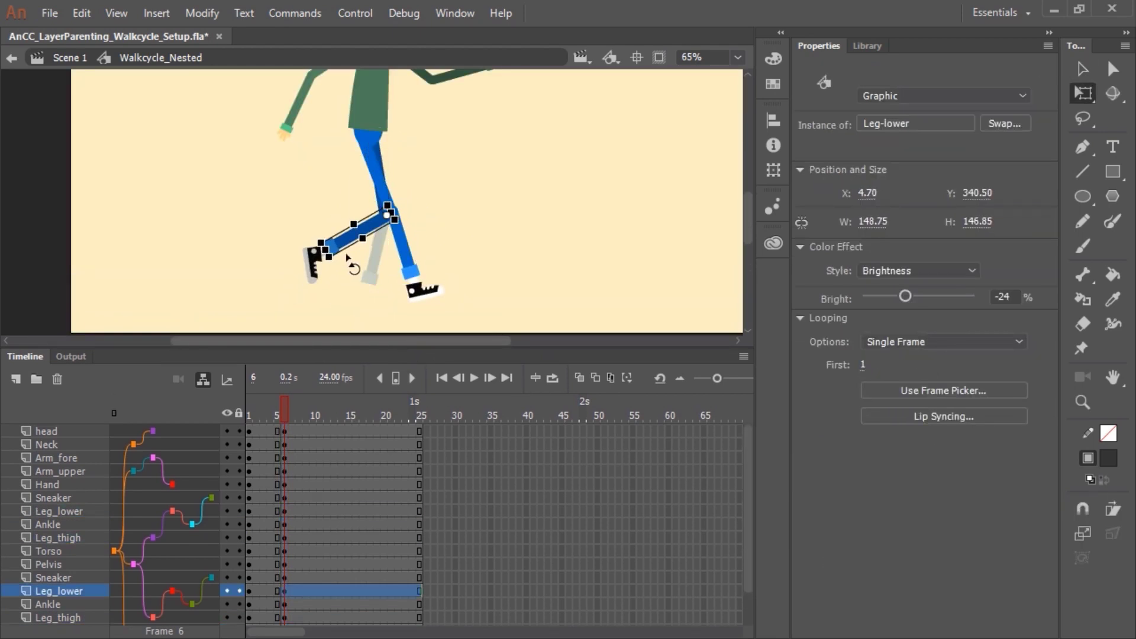
Adjust the torso's lean and tilt the head in frame 6
left_click_drag(447, 148, 435, 265)
left_click(370, 188)
left_click_drag(401, 146, 410, 166)
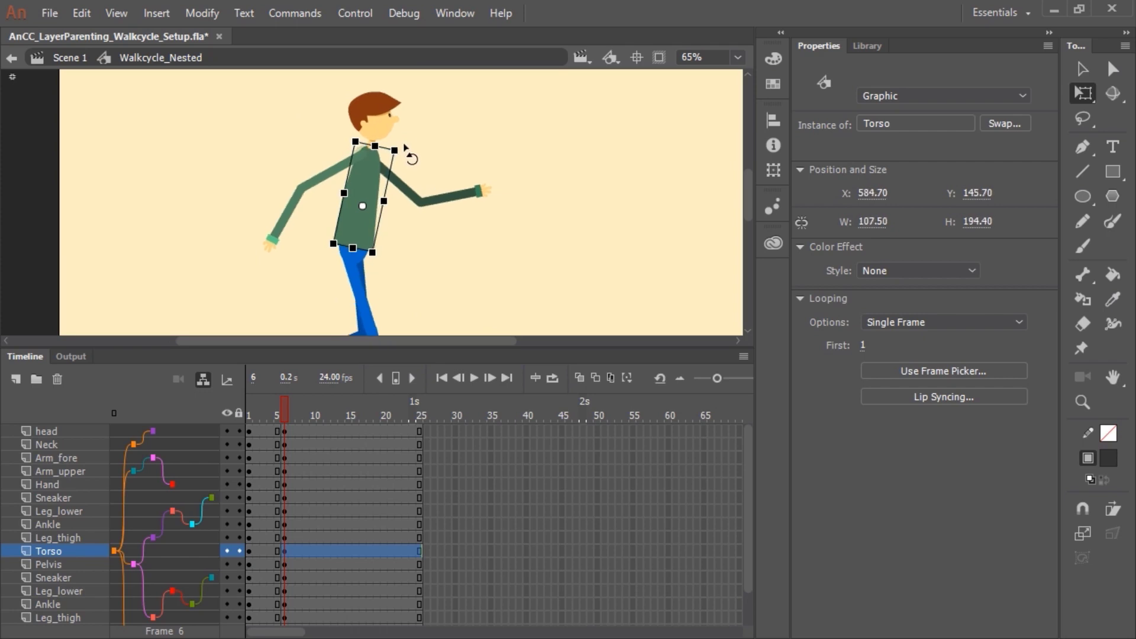
key("v")
left_click_drag(408, 349, 408, 439)
left_click(388, 112)
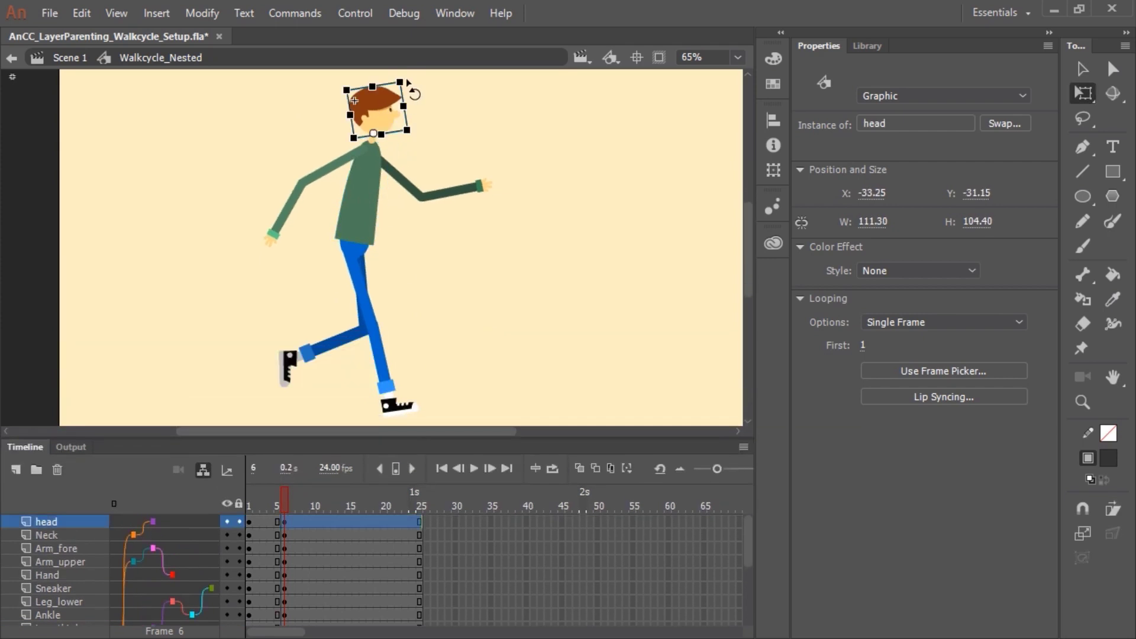
left_click_drag(409, 83, 422, 94)
Rotate the upper arms and forearms into their frame 6 pose
left_click(411, 185)
left_click(459, 170)
left_click_drag(445, 172, 500, 216)
left_click_drag(284, 500, 284, 502)
left_click(325, 170)
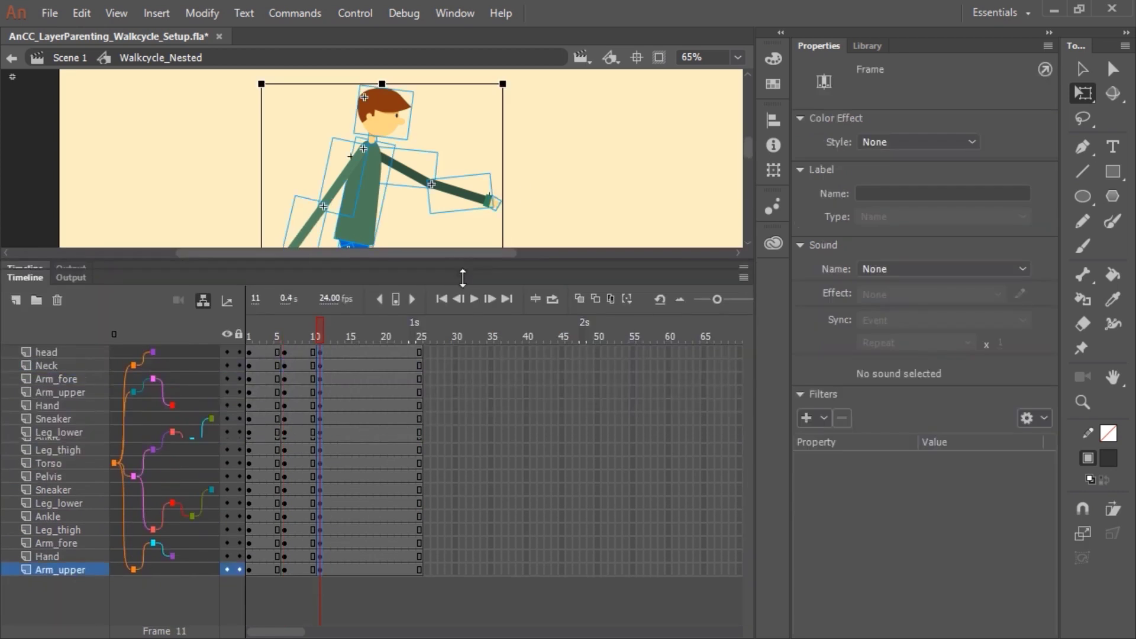
Pose the legs in frame 11 by moving the front leg back and swinging the rear leg forward
left_click(320, 414)
left_click_drag(325, 420, 346, 416)
left_click(362, 296)
left_click_drag(376, 336, 436, 302)
left_click(415, 329)
left_click_drag(418, 370, 403, 366)
Rotate both arms and the head into their frame 11 pose
left_click(340, 183)
left_click_drag(354, 220, 326, 231)
left_click(415, 173)
left_click(317, 239)
left_click_drag(334, 272, 360, 261)
left_click(393, 122)
left_click_drag(416, 90, 406, 81)
left_click_drag(481, 214, 478, 170)
Insert keyframes at frame 15 on all body-part layers
left_click_drag(319, 516, 350, 520)
left_click_drag(358, 448, 359, 304)
left_click_drag(349, 384, 350, 613)
key("F6")
left_click_drag(359, 303, 359, 473)
In frame 15, rotate the rear leg's parts into a forward step and move the torso slightly down
left_click(395, 277)
left_click_drag(432, 303, 414, 321)
left_click(401, 346)
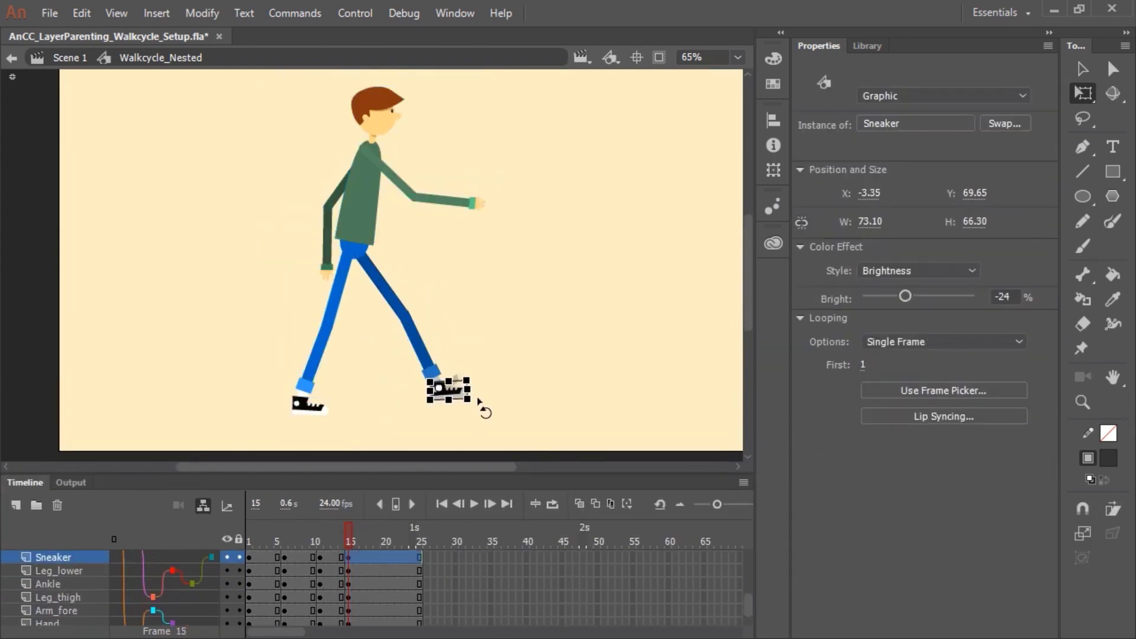
left_click_drag(358, 222, 359, 227)
In frame 15, rotate the front thigh and kick the front lower leg up behind the body
left_click(335, 312)
left_click_drag(342, 336, 325, 339)
left_click(299, 358)
left_click(234, 339)
left_click_drag(291, 394, 211, 355)
In frame 15, swing the rear arm back, raise the front arm forward and tilt the head
left_click(339, 192)
left_click_drag(366, 231, 321, 214)
left_click(396, 181)
left_click_drag(441, 187, 448, 153)
left_click(378, 115)
left_click_drag(418, 93, 428, 103)
Insert keyframes at frame 20 on all body-part layers
left_click_drag(414, 473, 414, 253)
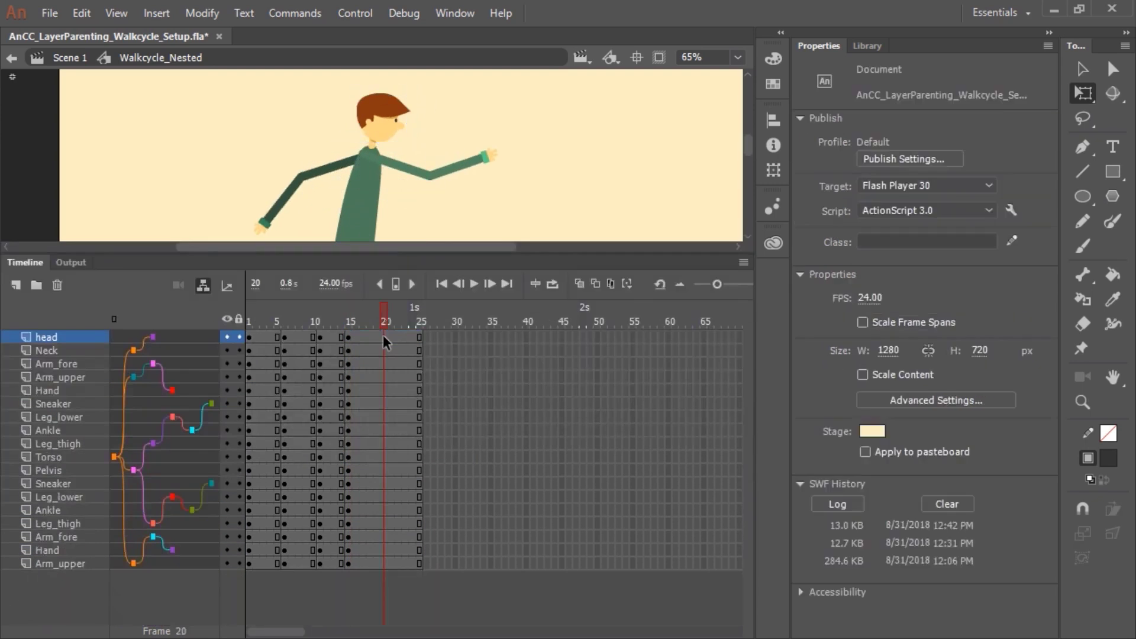
left_click_drag(384, 336, 384, 554)
mouse_move(435, 253)
left_mouse_down()
mouse_move(435, 450)
mouse_move(435, 252)
left_mouse_up()
left_click_drag(385, 560, 385, 332)
key("F6")
left_click_drag(470, 254, 469, 468)
In frame 20, swing the rear thigh back beneath the body and adjust the rear lower leg
left_click(378, 293)
left_click_drag(422, 320, 356, 352)
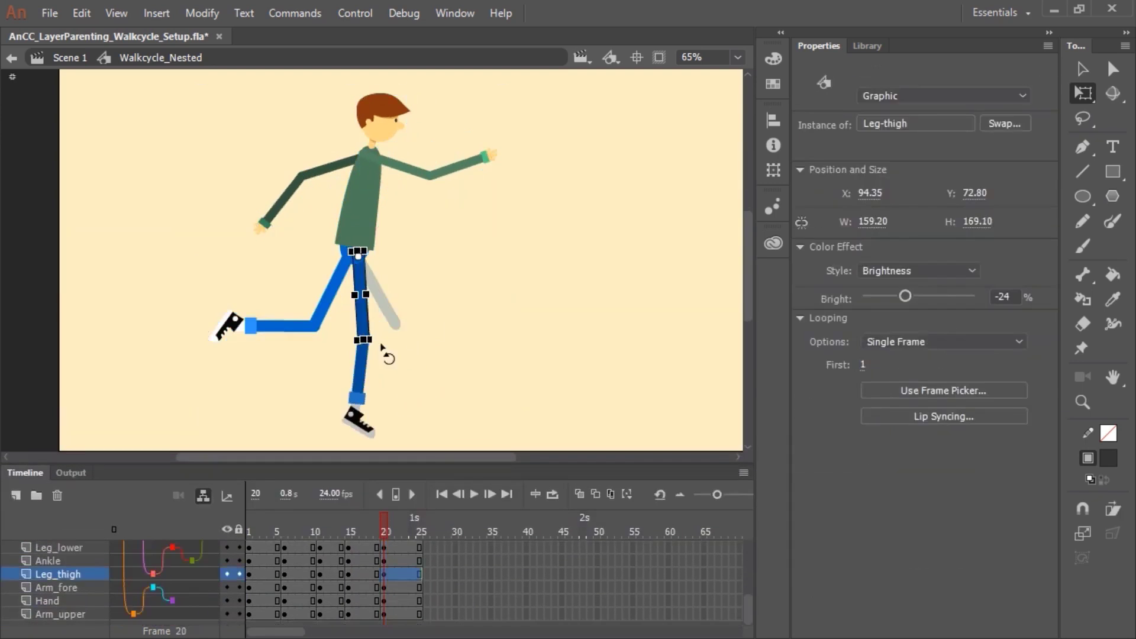
left_click(300, 408)
left_click_drag(319, 435, 337, 405)
In frame 20, bring the front thigh forward and bend the front lower leg backward
left_click(330, 290)
left_click_drag(308, 344, 395, 341)
left_click(364, 354)
left_click_drag(373, 401, 324, 371)
In frame 20, swing the rear arm forward and the front arm back, adjusting both forearms
left_click(330, 167)
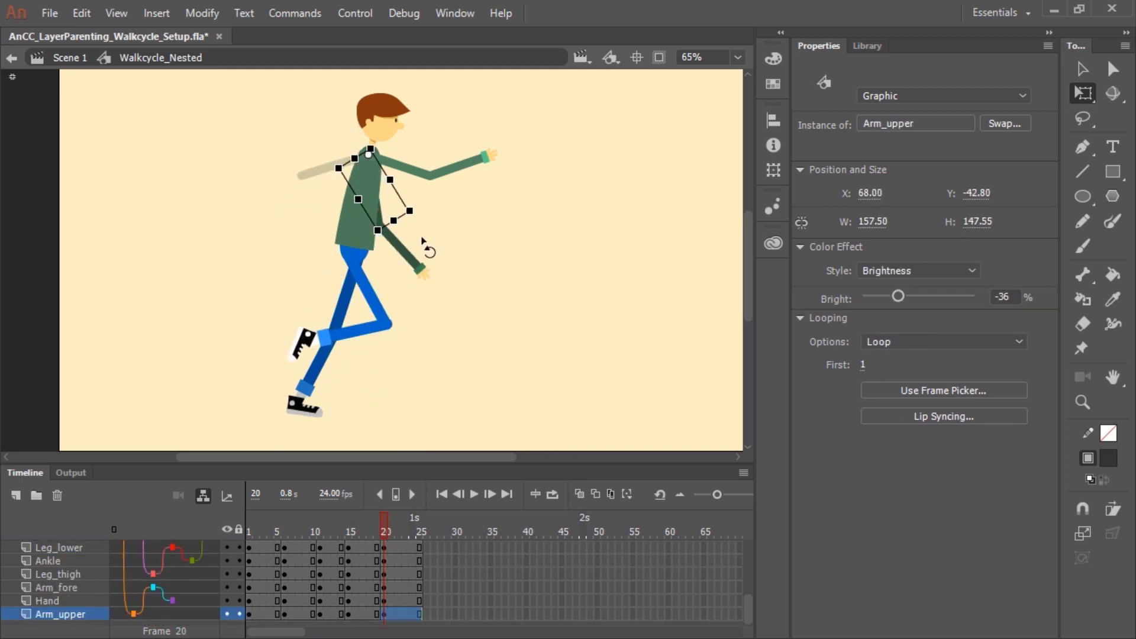
left_click(408, 168)
left_click_drag(444, 183, 305, 213)
left_click(311, 225)
left_click_drag(299, 272, 337, 266)
left_click(408, 248)
left_click_drag(452, 257, 435, 278)
Move the torso slightly up in frame 20, and insert keyframes at frame 25 on all body-part layers
key("v")
left_click_drag(359, 229, 359, 224)
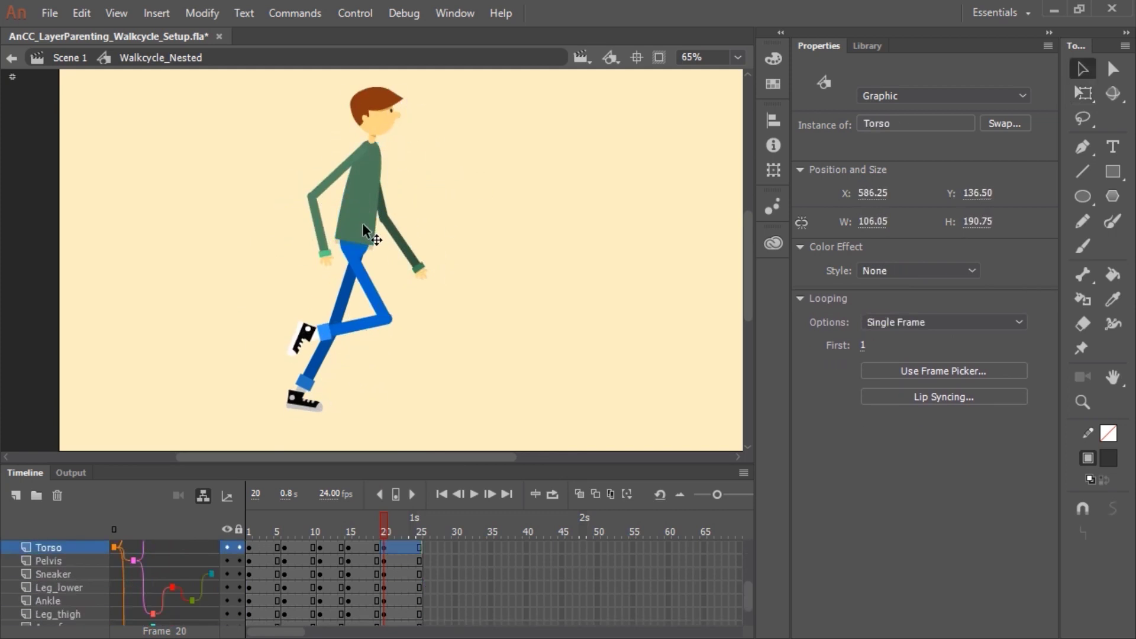
left_click_drag(438, 465, 438, 235)
left_click_drag(420, 321, 413, 524)
key("F6")
left_click_drag(446, 236, 446, 437)
In frame 25, extend the front leg forward by rotating its thigh, lower leg and sneaker
left_click(450, 349)
key("q")
left_click_drag(398, 337, 423, 316)
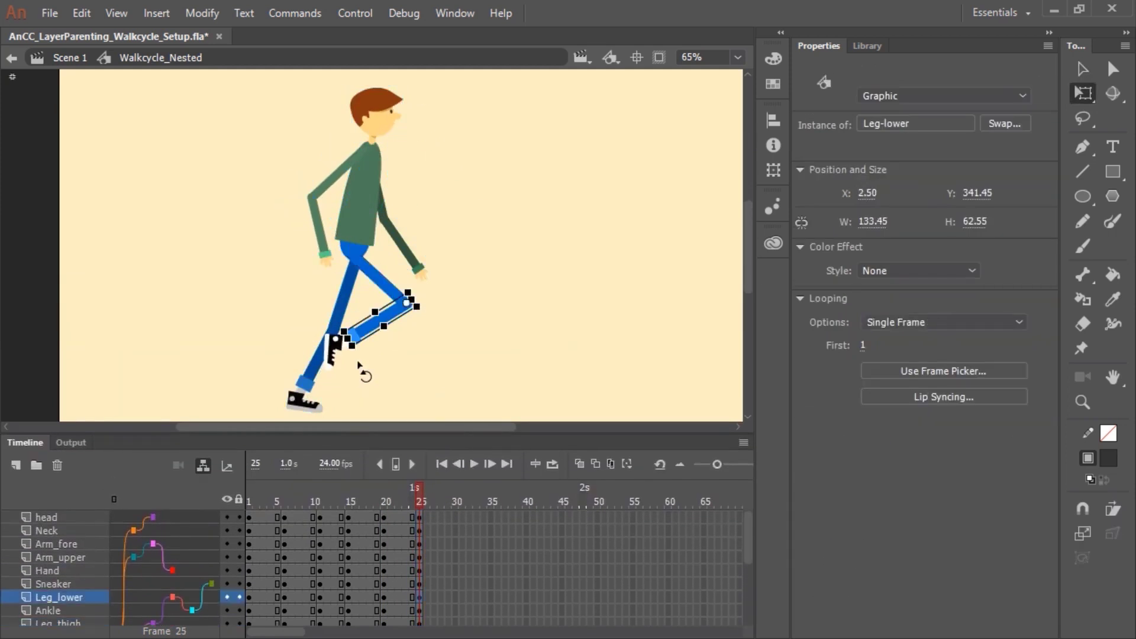
left_click_drag(351, 360, 474, 354)
left_click(466, 367)
left_click_drag(489, 379, 486, 354)
In frame 25, rotate the rear thigh backward and kick the rear lower leg up behind the body
left_click(343, 316)
left_click_drag(344, 340, 325, 336)
left_click(299, 350)
left_click_drag(289, 376, 276, 360)
In frame 25, swing the front arm forward and up to shoulder height, and rotate the rear upper arm backward behind the torso
left_click(383, 214)
left_click_drag(403, 237, 451, 184)
left_click(337, 172)
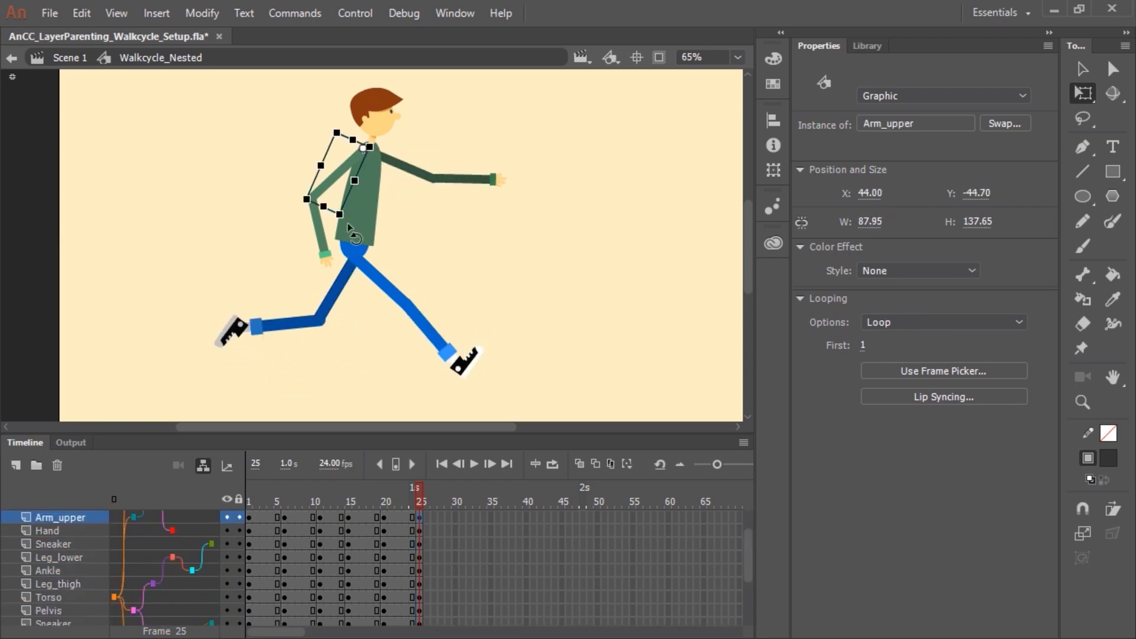
left_click_drag(305, 210, 284, 187)
Enlarge the timeline to show every body-part layer, and select the frame spans between the keyframes up to frame 25 for classic tweening
left_click_drag(420, 501, 414, 506)
left_click_drag(418, 434, 417, 232)
left_click_drag(263, 313, 406, 541)
right_click(395, 436)
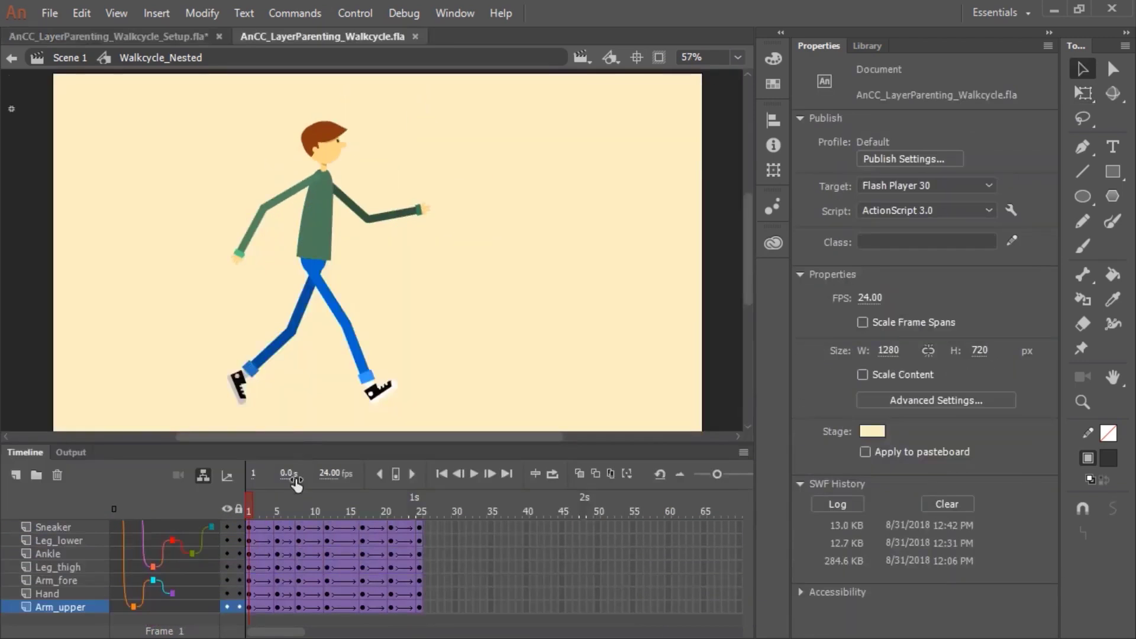